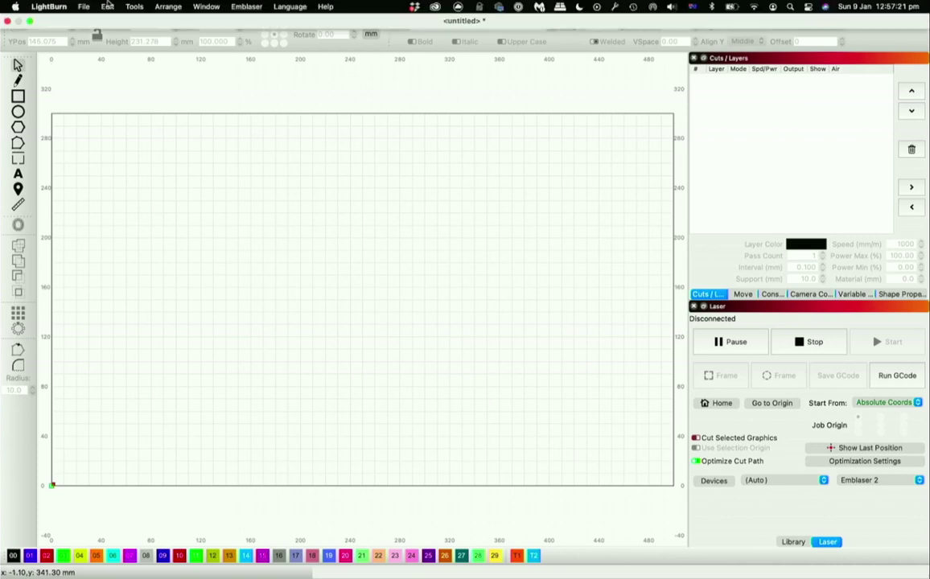
Step: Import the Space Shuttle Atlantis pencil drawing PNG onto the canvas
left_click(86, 8)
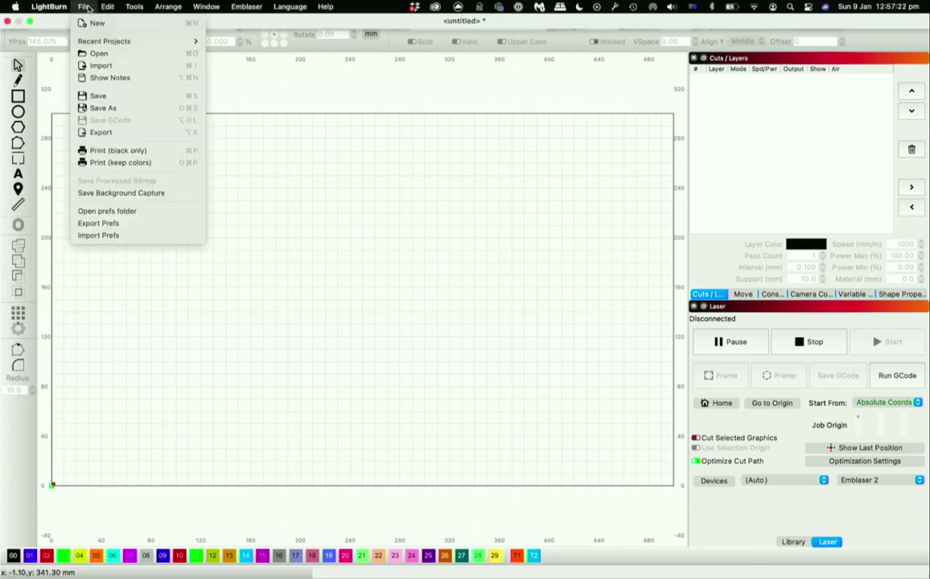
left_click(102, 64)
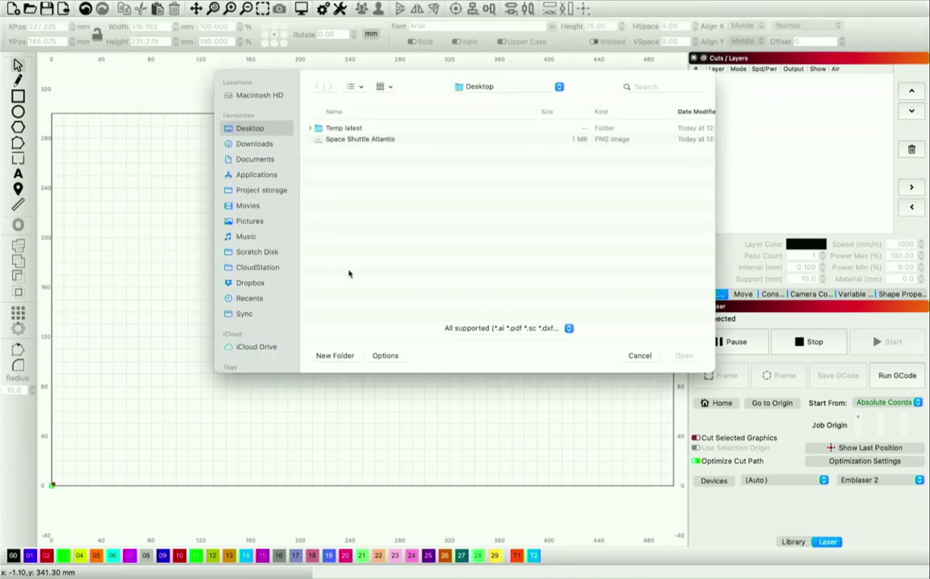
double_click(362, 141)
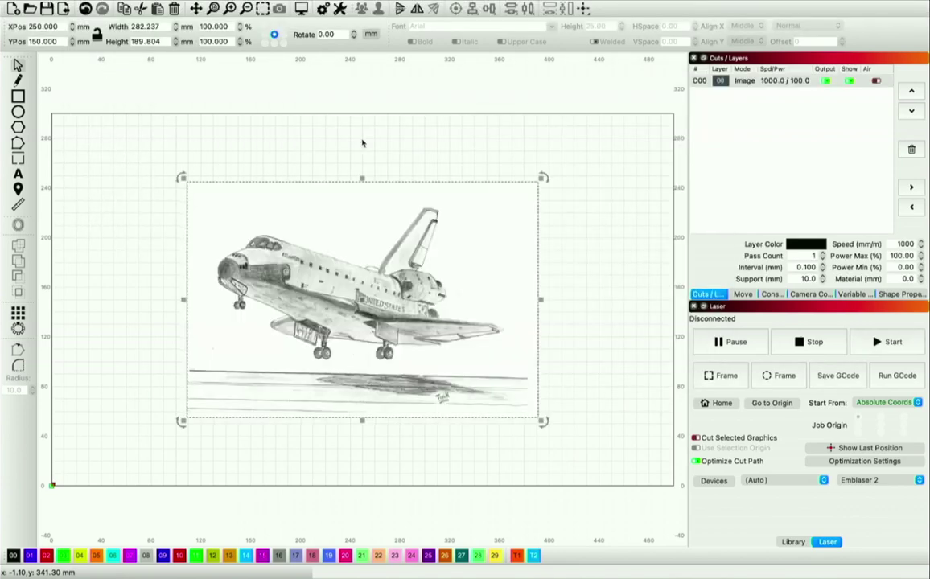
Step: Enlarge the shuttle image to about 369 × 248 mm and centre it on the canvas
left_click_drag(183, 182, 76, 125)
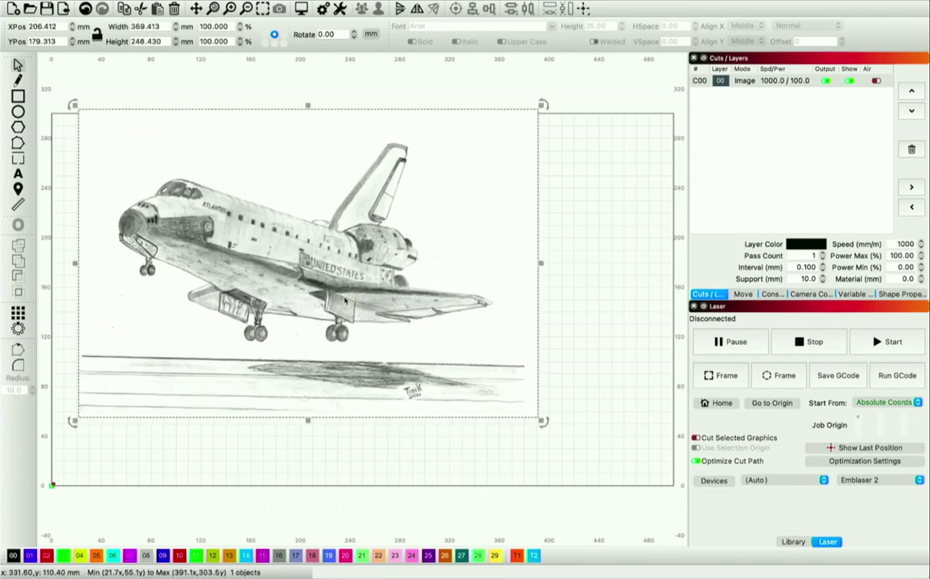
left_click_drag(352, 299, 407, 324)
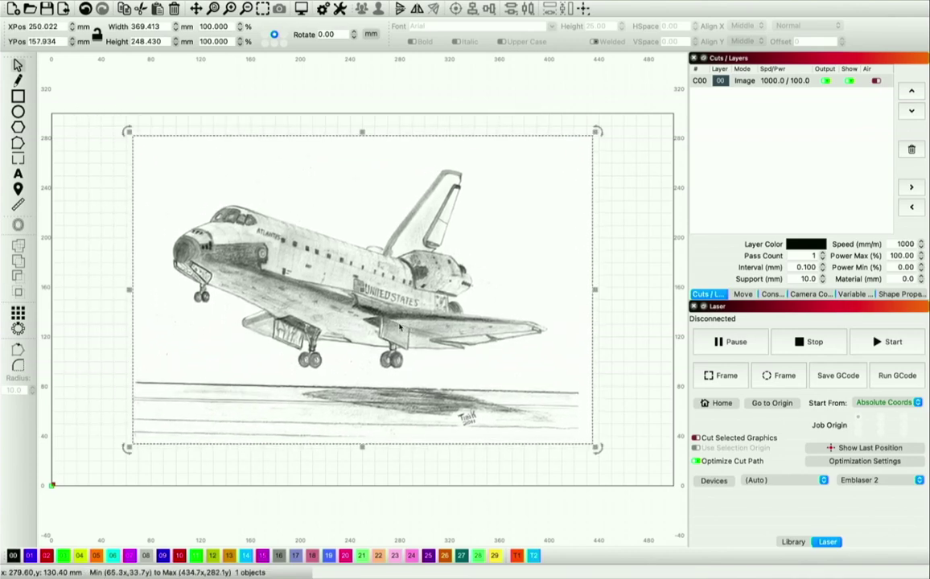
left_click(643, 457)
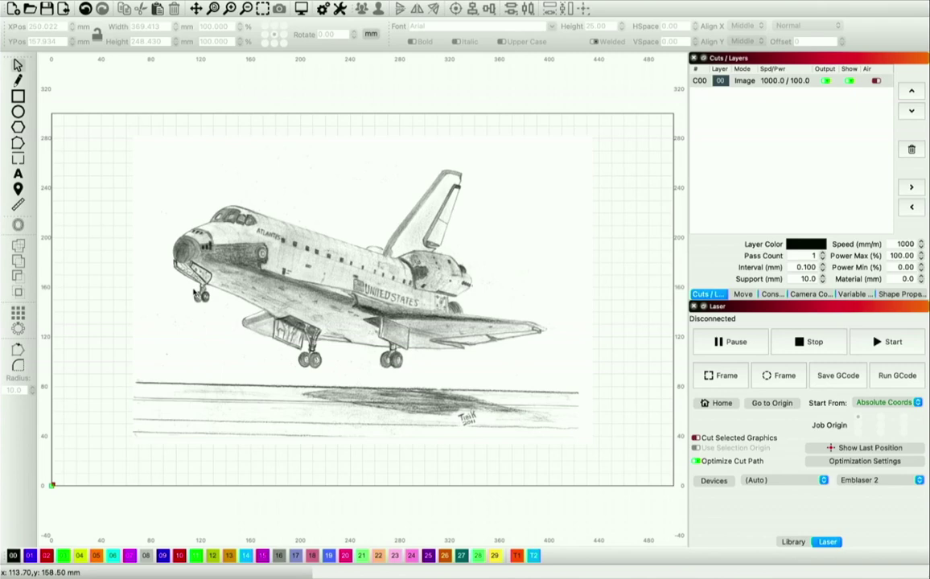
right_click(220, 256)
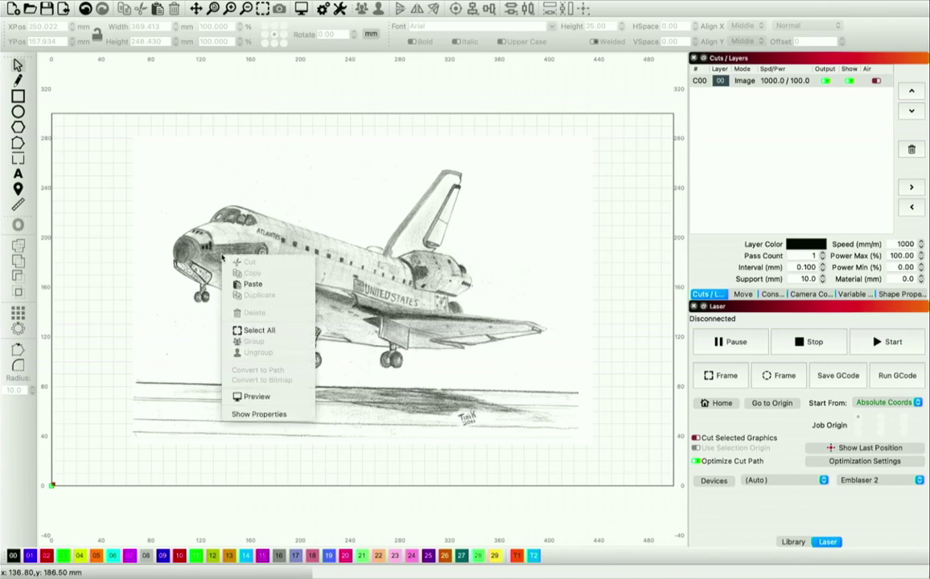
left_click(234, 331)
left_click(234, 332)
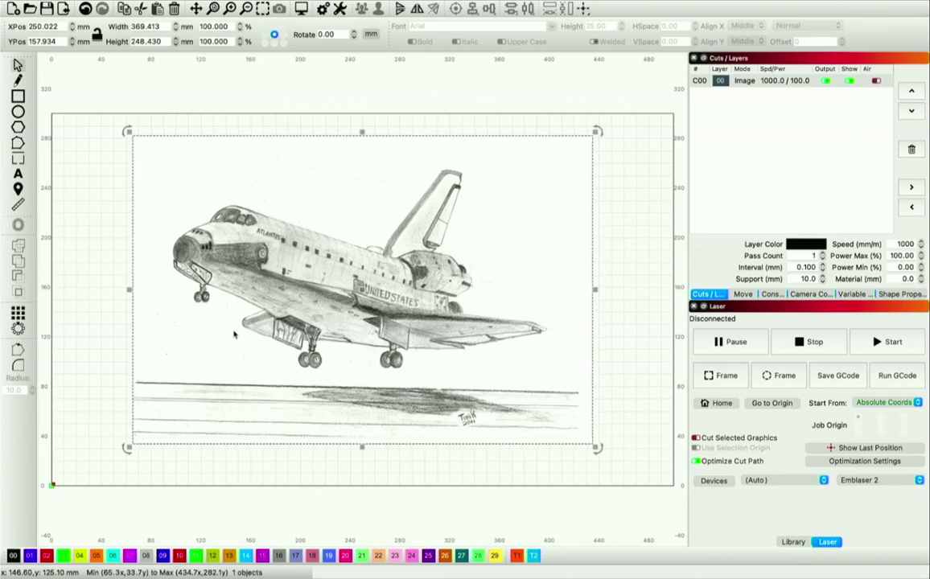
right_click(234, 334)
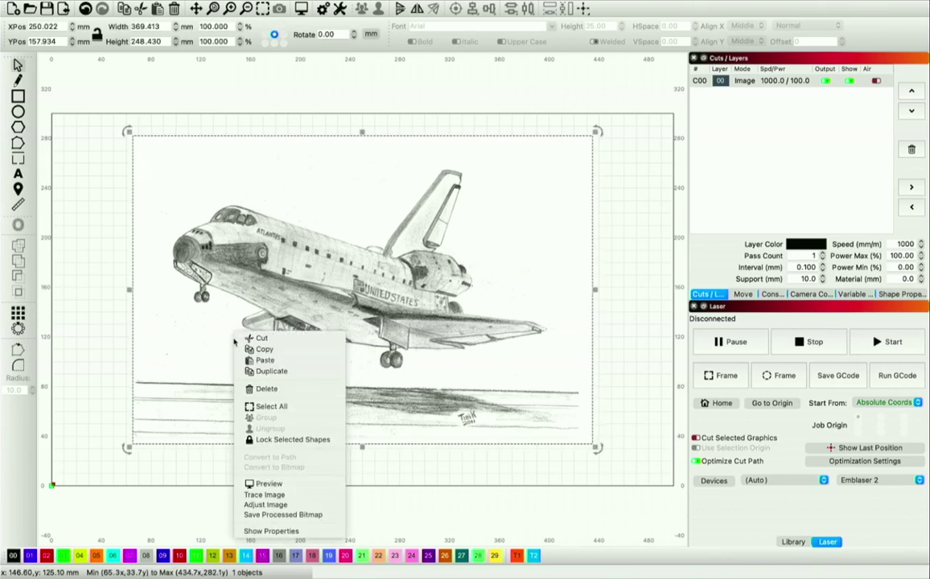
left_click(270, 499)
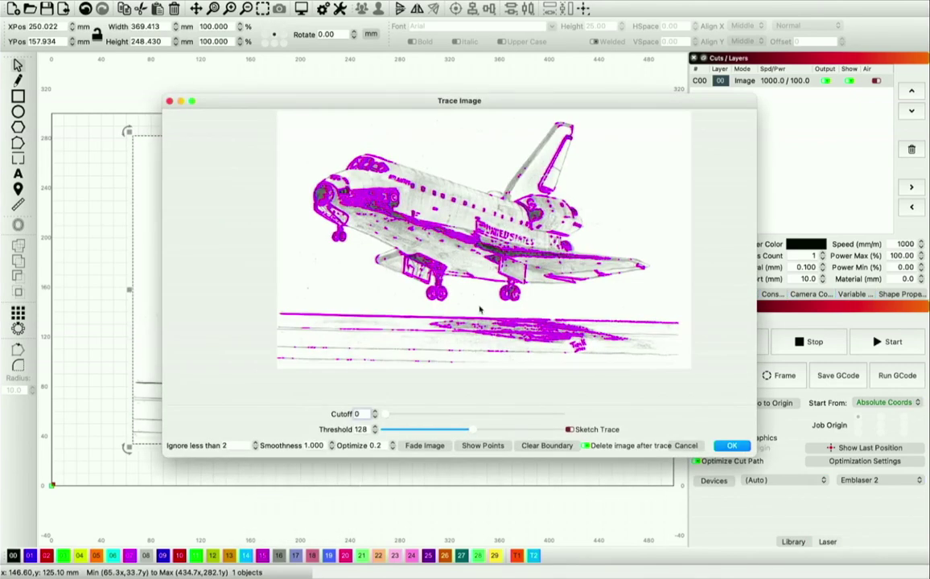
left_click(732, 445)
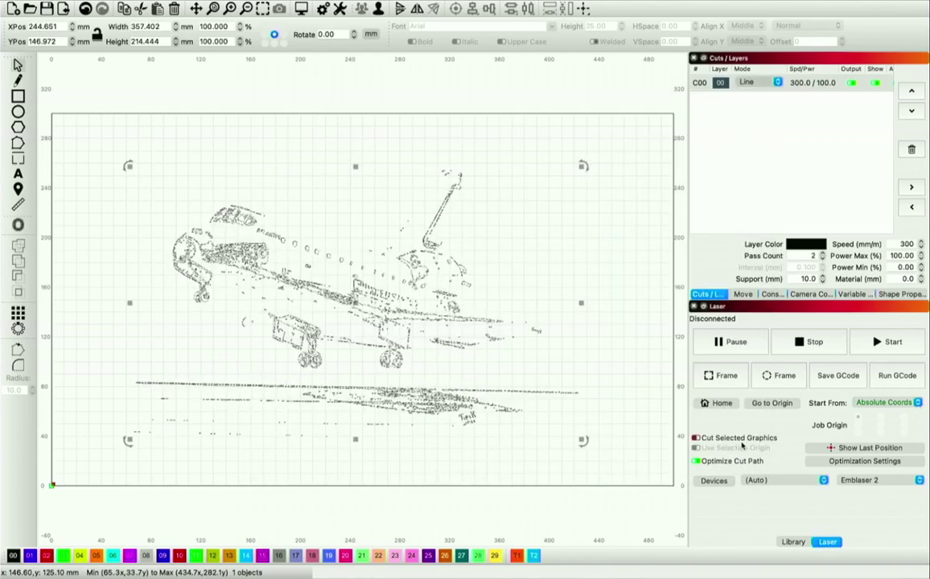
left_click(654, 428)
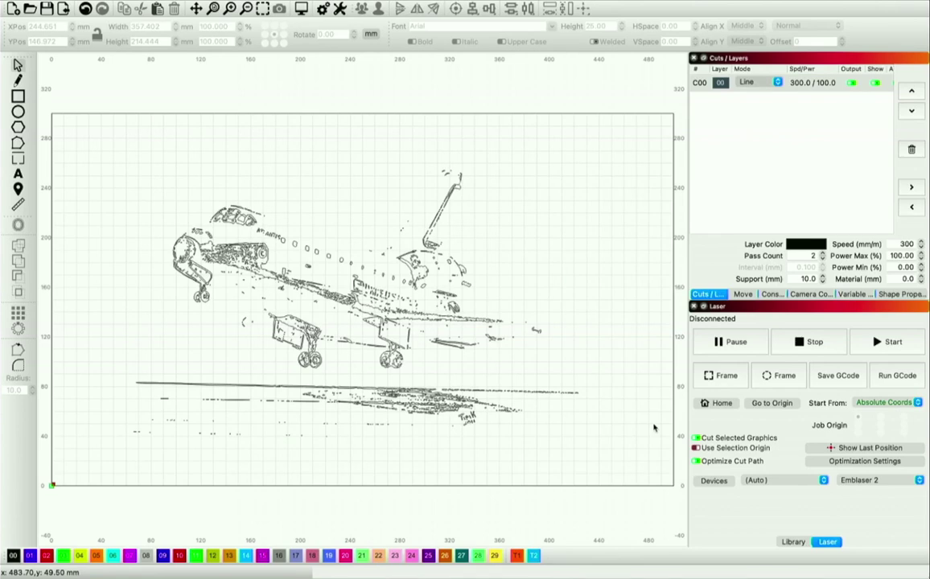
key("super+z")
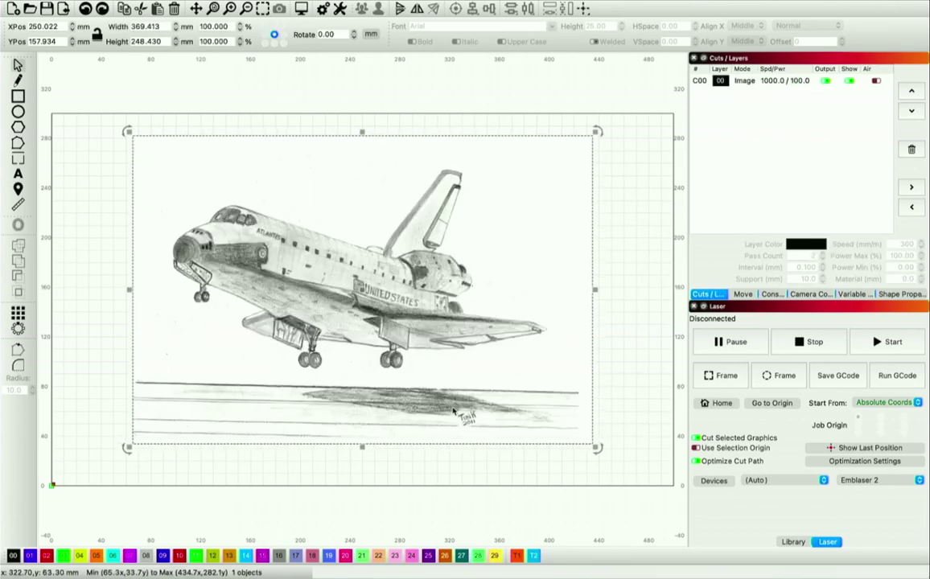
right_click(433, 192)
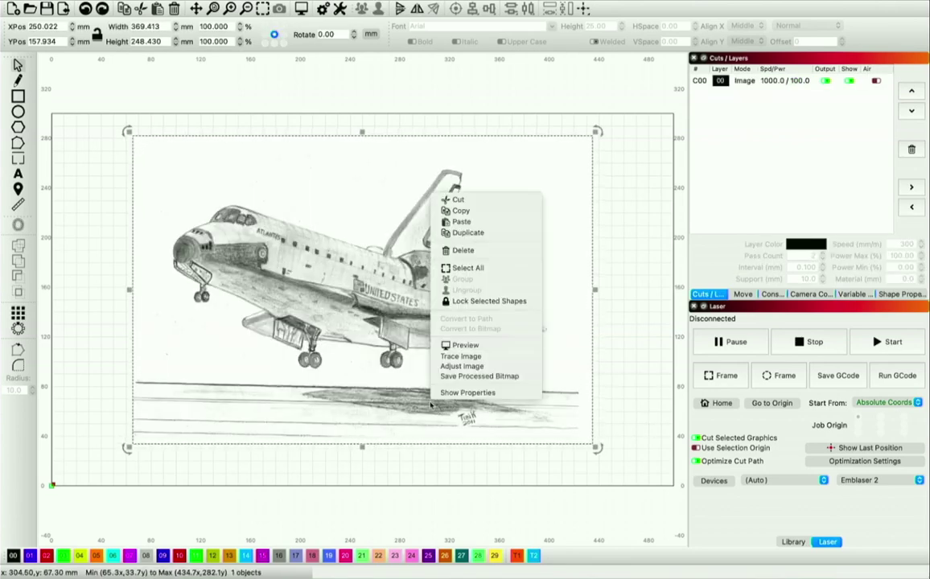
left_click(478, 358)
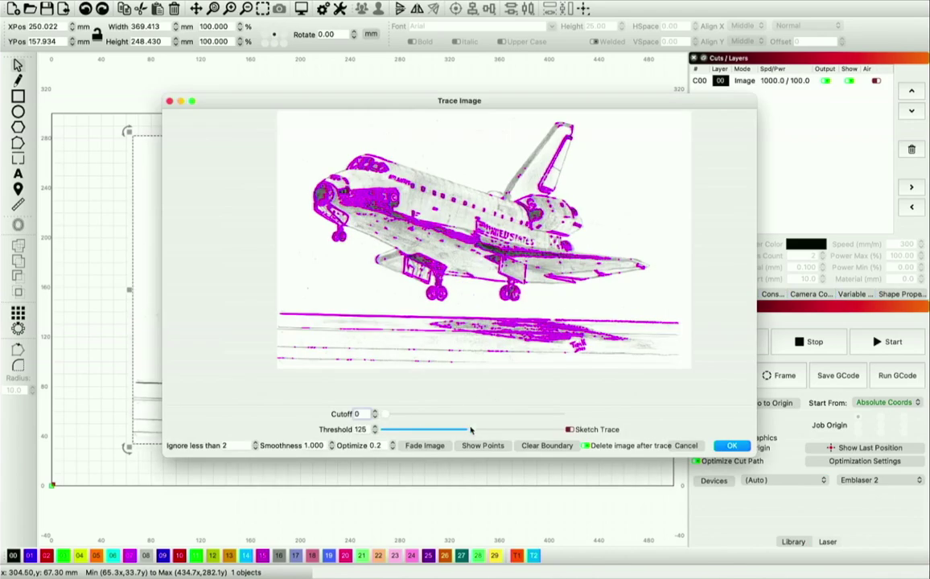
left_click_drag(471, 430, 519, 430)
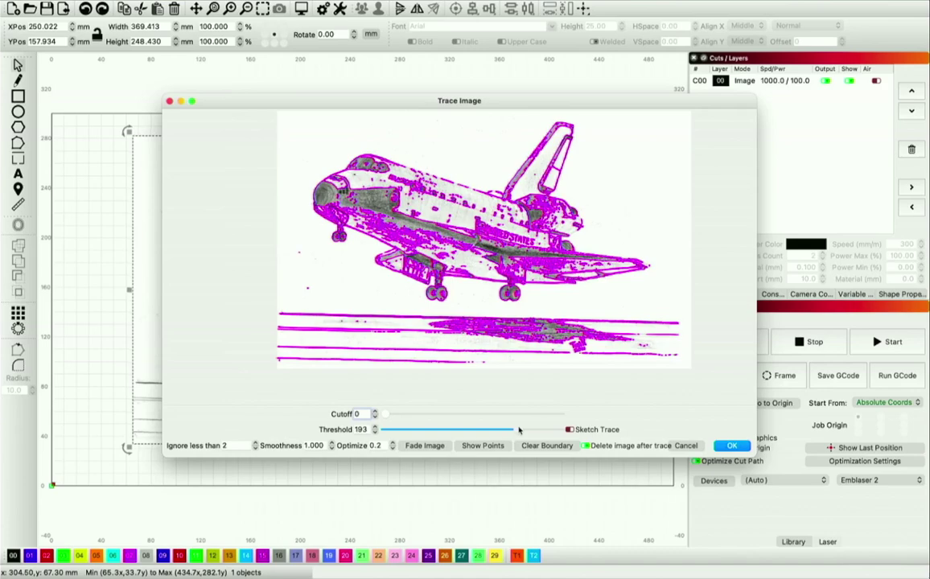
key("Return")
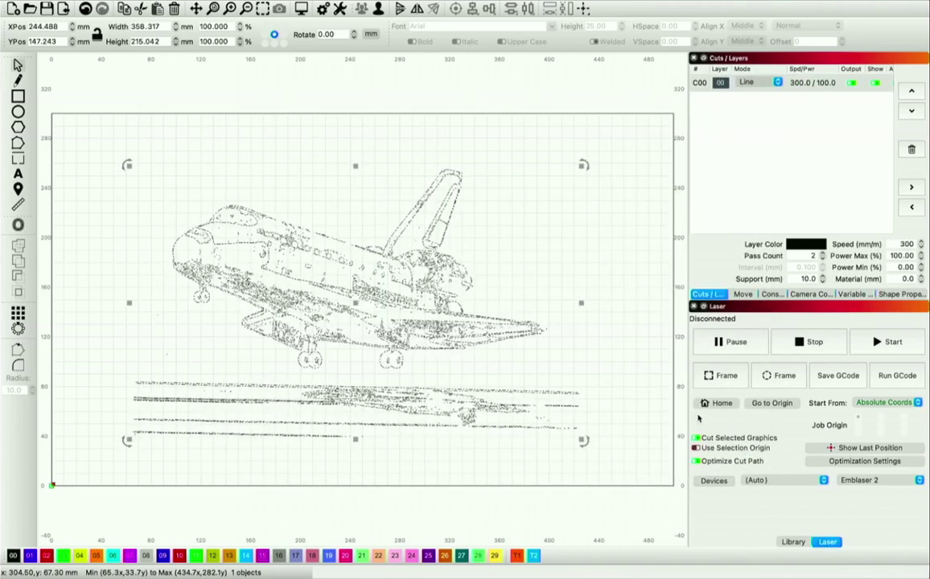
left_click(653, 403)
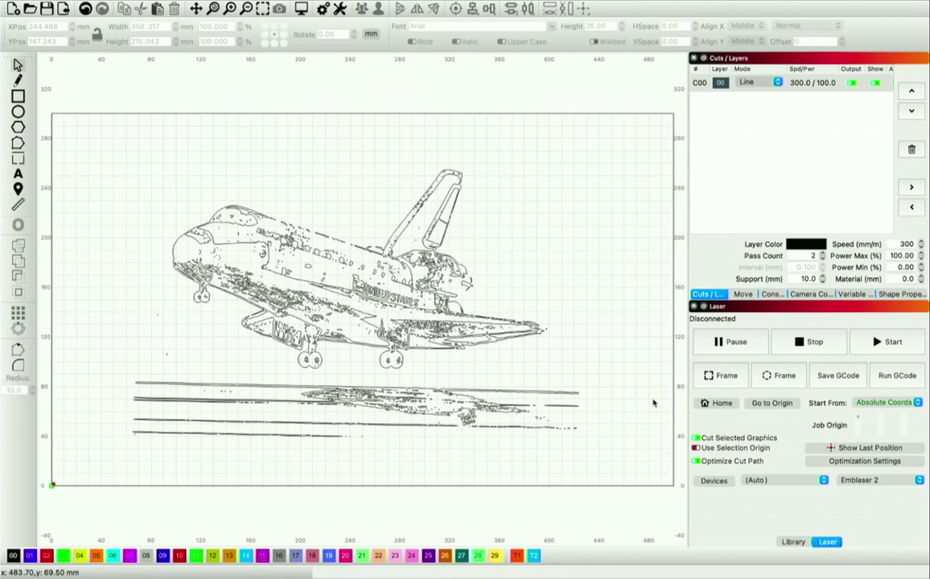
key("ctrl+z")
key("ctrl+z")
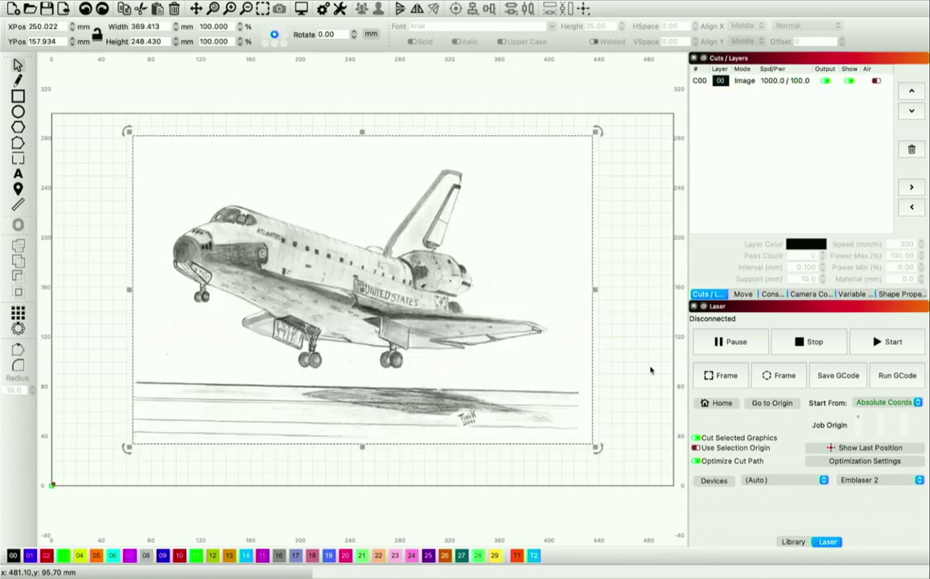
left_click(619, 387)
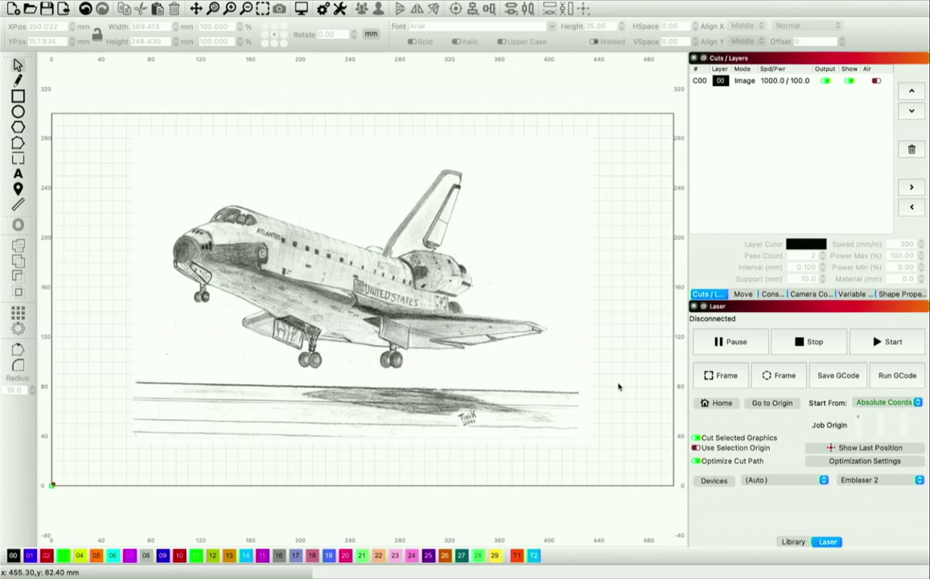
left_click(18, 81)
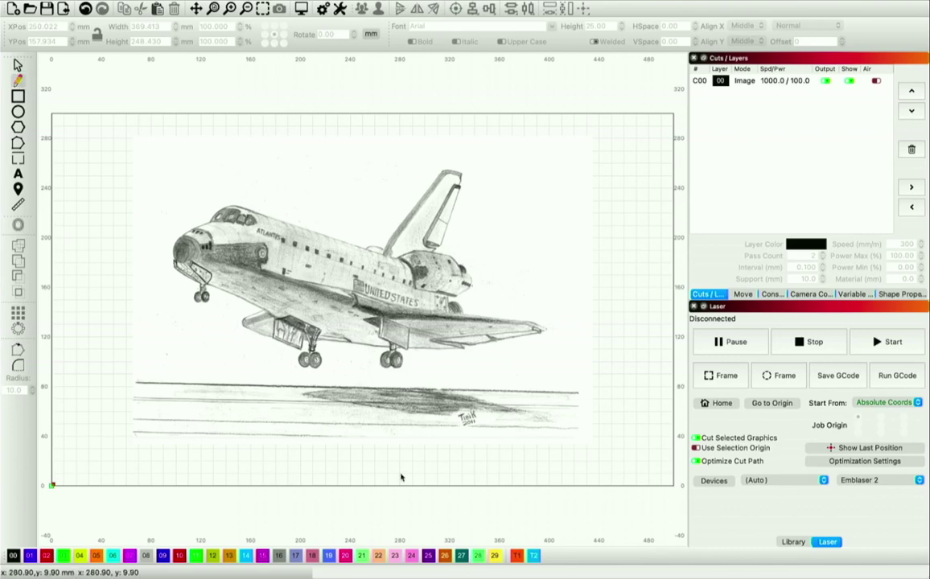
left_click(613, 355)
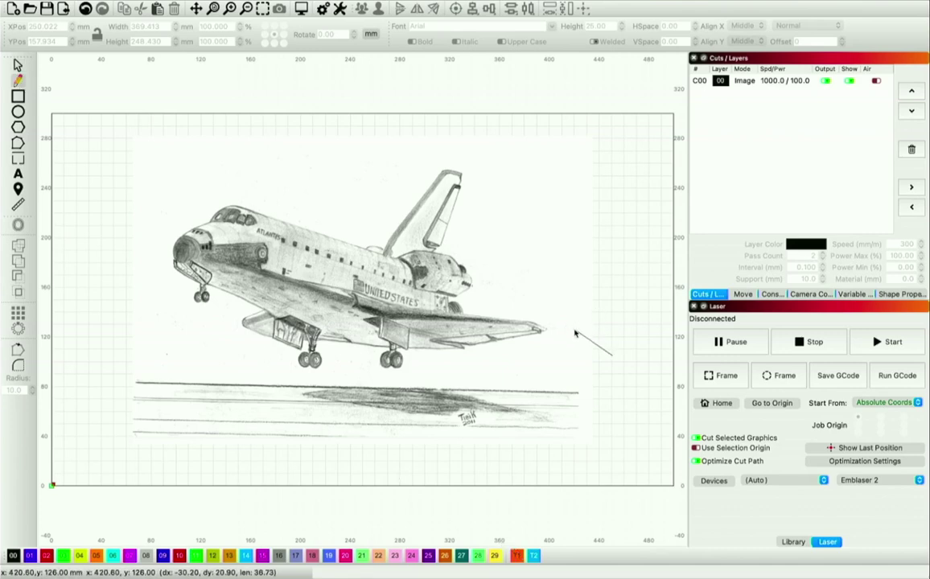
left_click(573, 330)
right_click(539, 449)
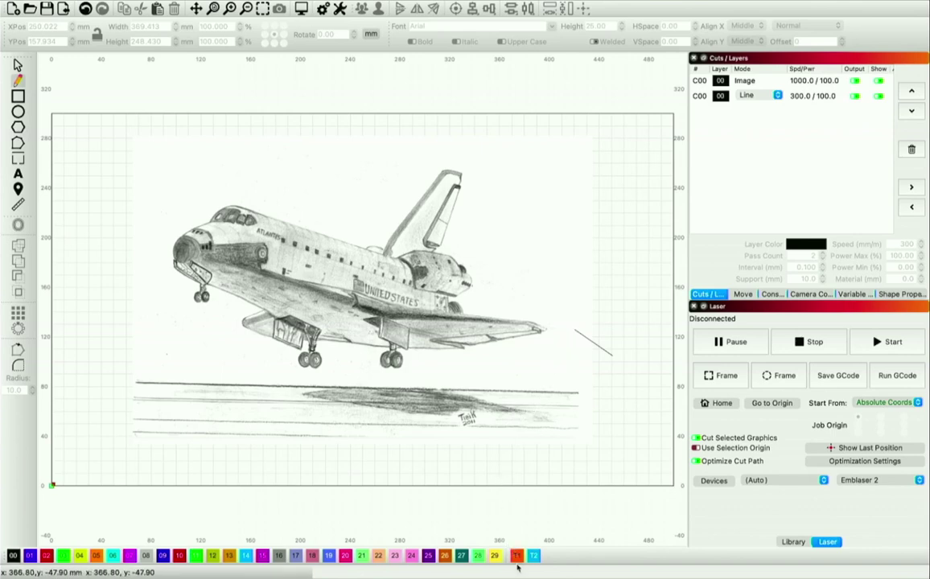
left_click(18, 64)
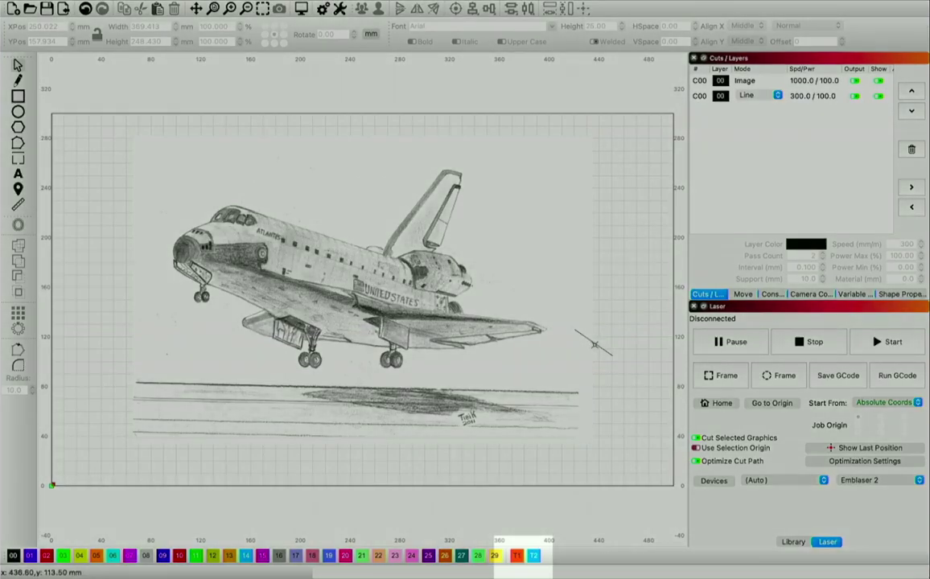
left_click(593, 342)
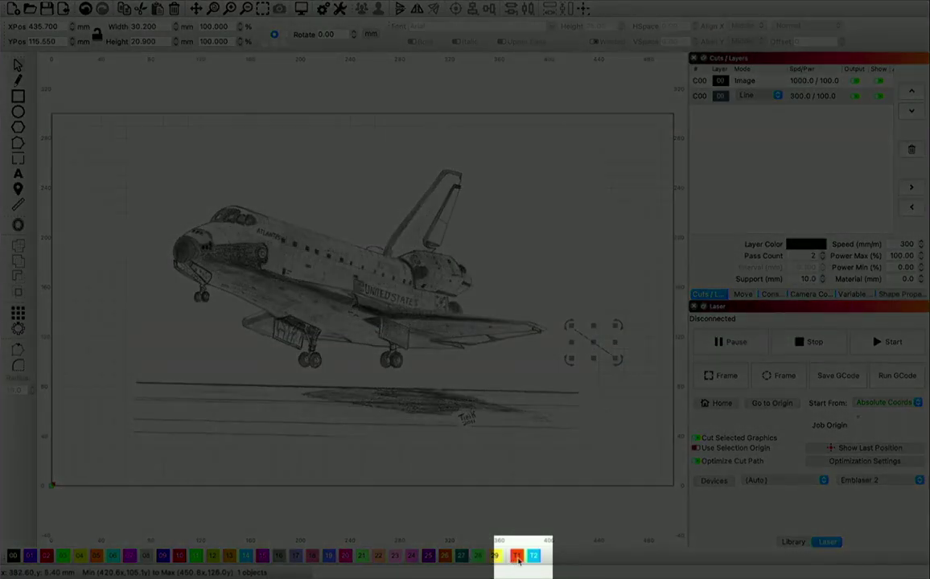
left_click(517, 556)
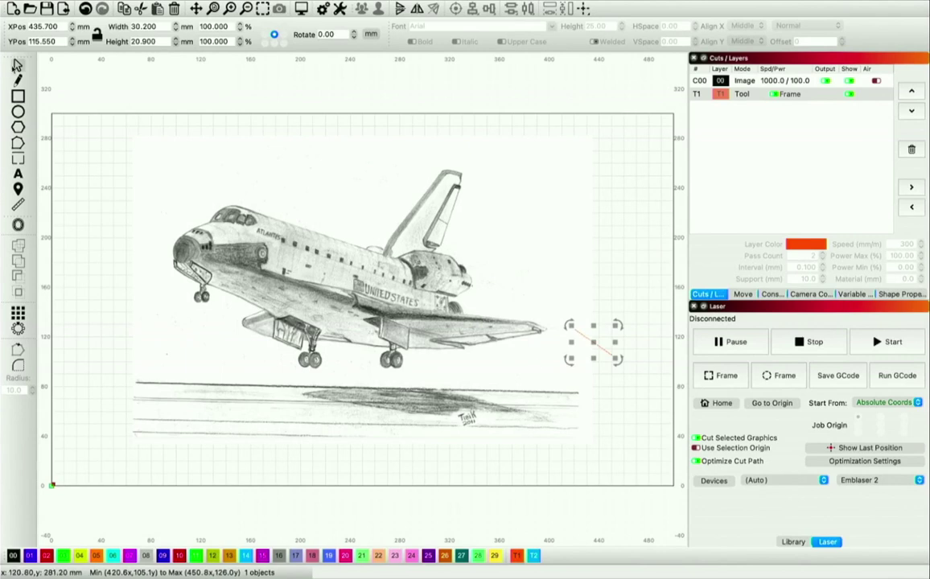
left_click(599, 278)
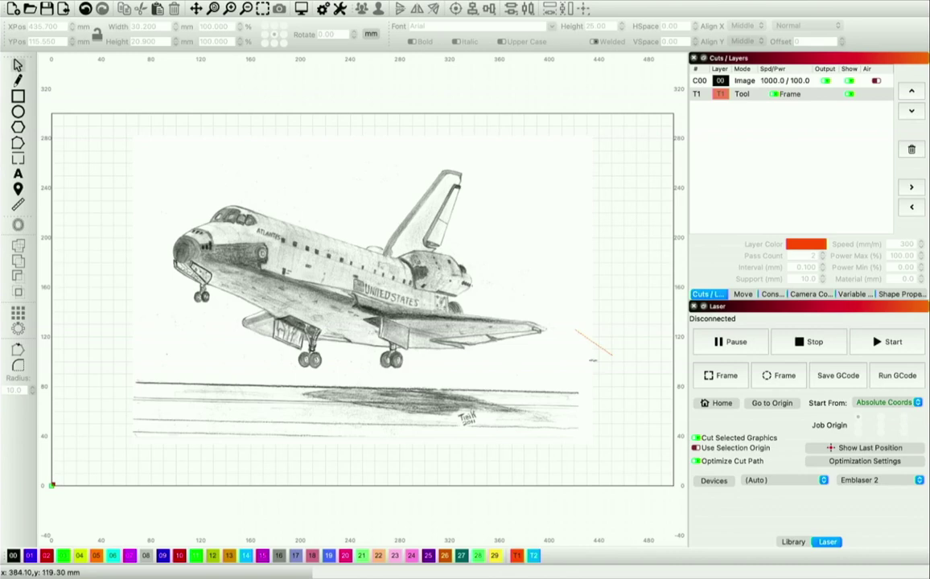
left_click(593, 339)
left_click(597, 342)
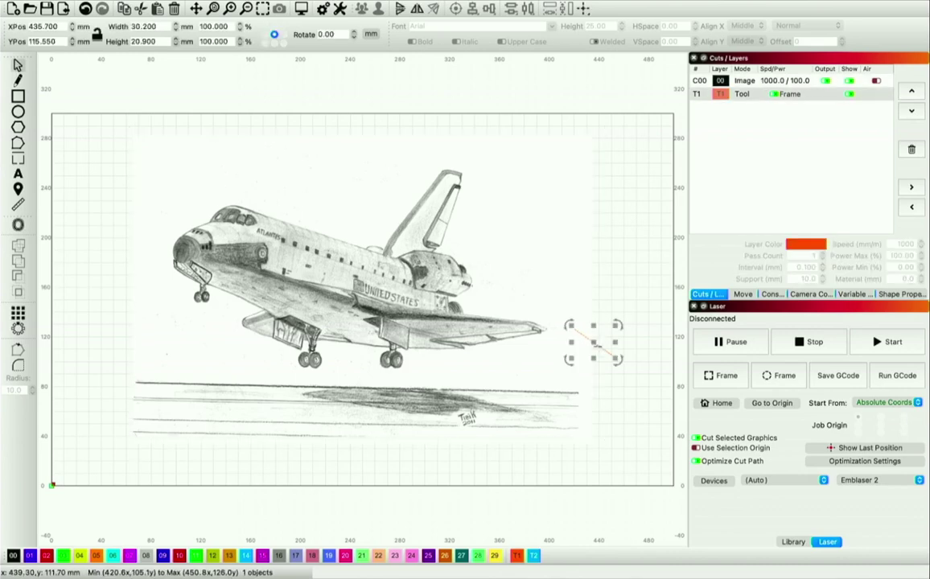
key("Delete")
Step: With Draw Lines, trace the outline from the shuttle's nose over the cockpit and tail fin
left_click(17, 79)
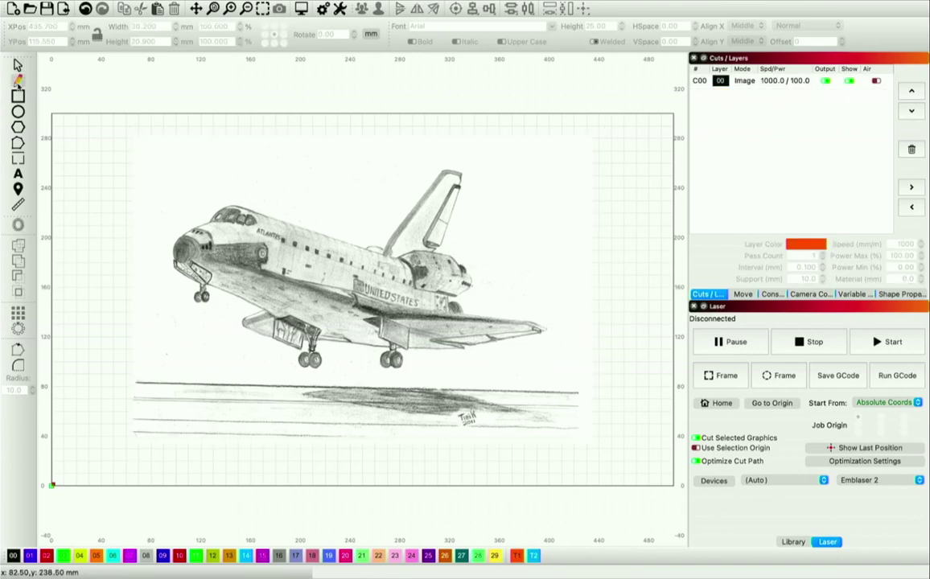
left_click(171, 247)
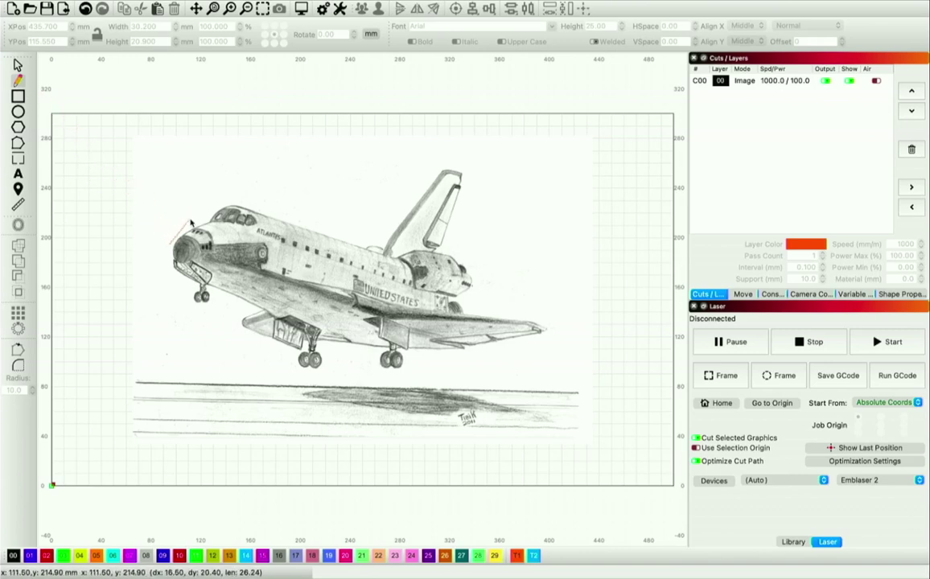
left_click(193, 225)
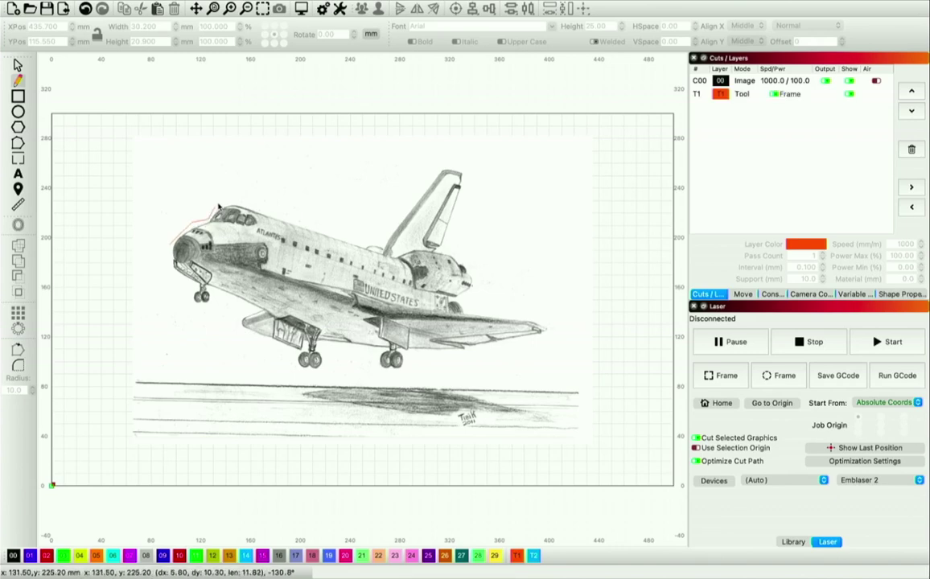
left_click(221, 203)
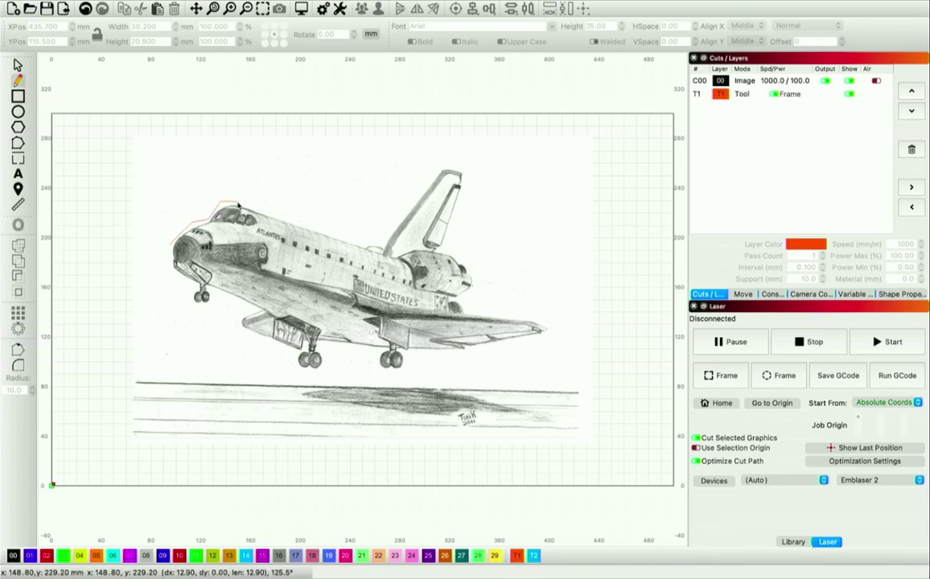
left_click(239, 206)
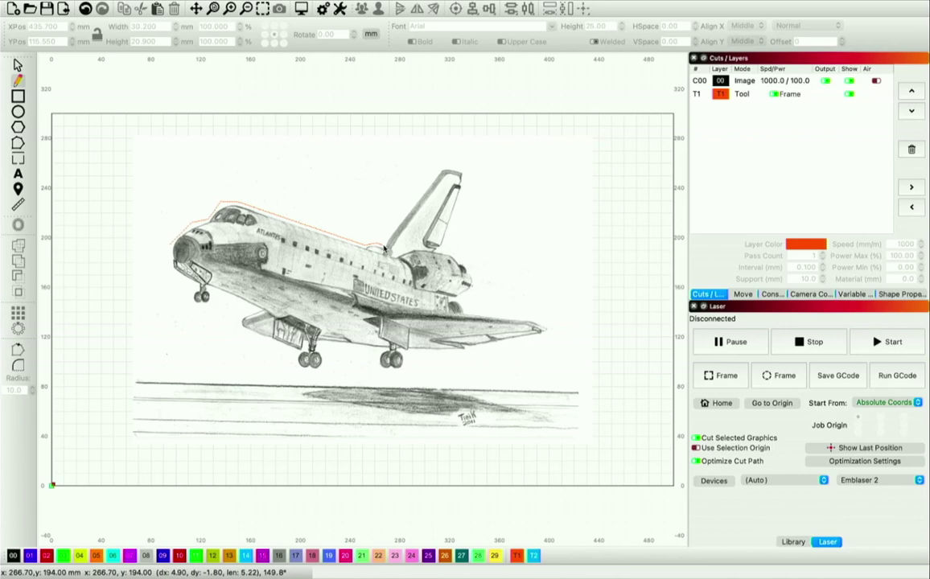
left_click(443, 168)
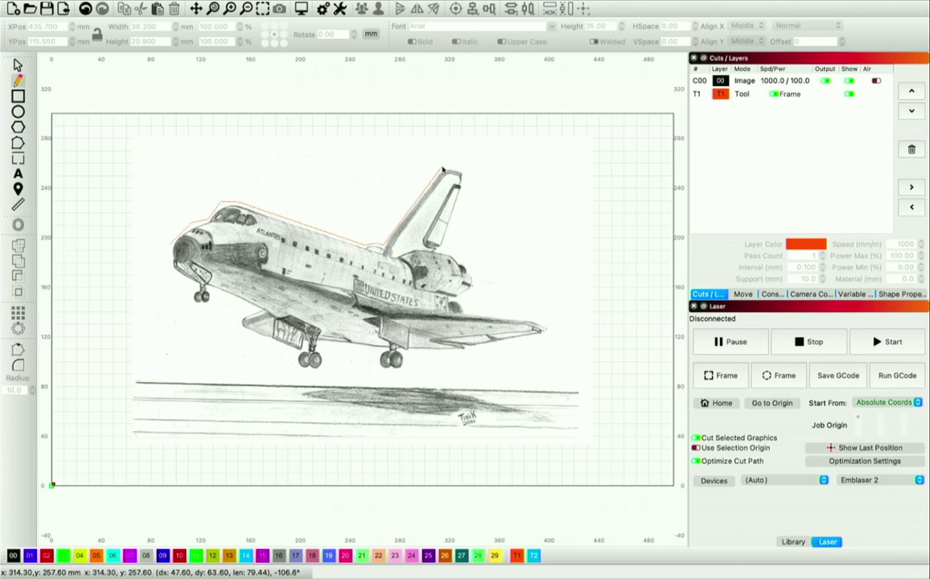
left_click(464, 171)
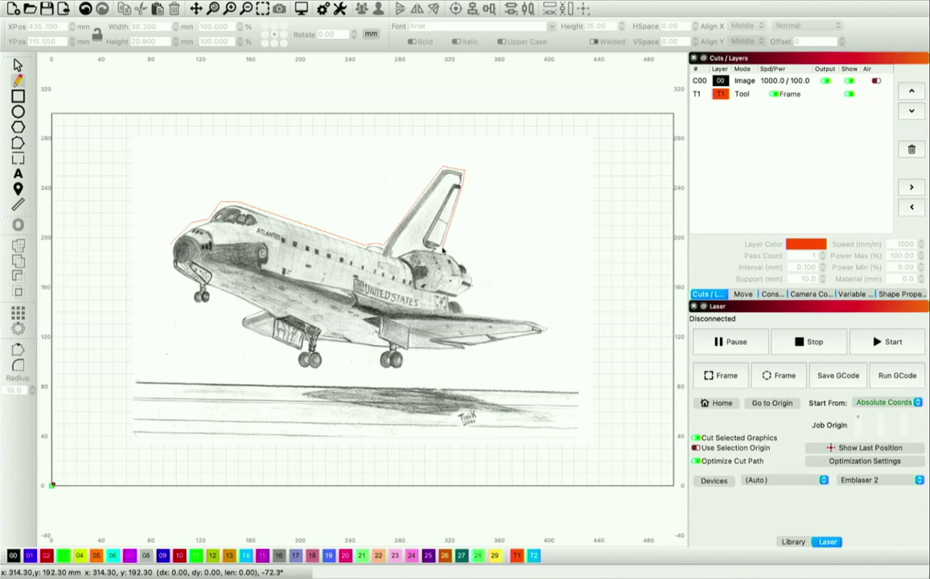
left_click(438, 256)
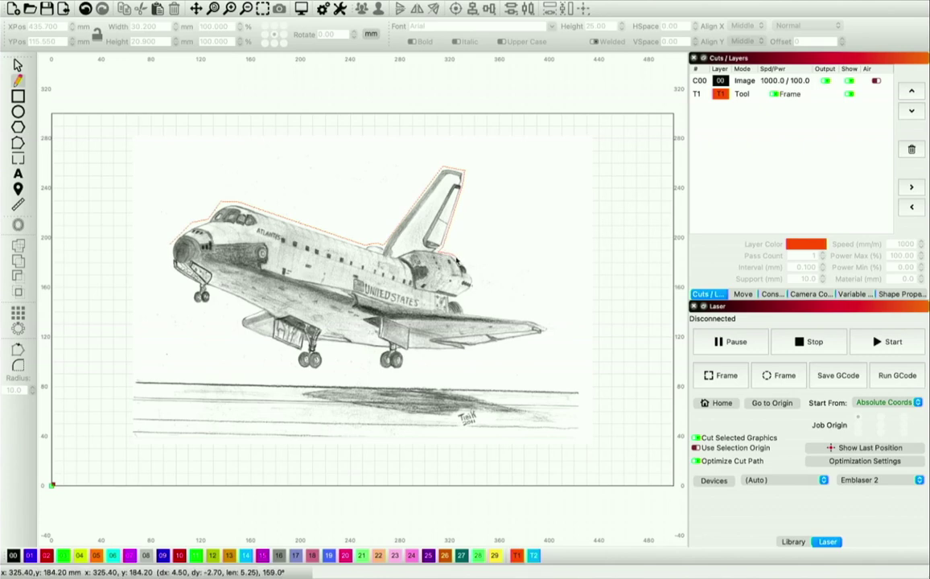
left_click(459, 265)
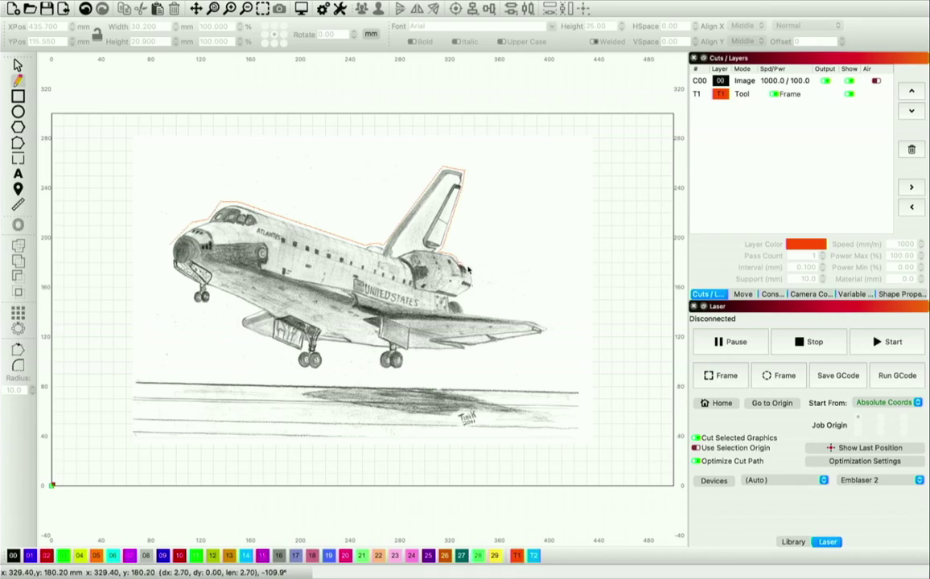
Step: Continue the outline around the rear engines and nozzles down to the wing
scroll(469, 272, "up", 5)
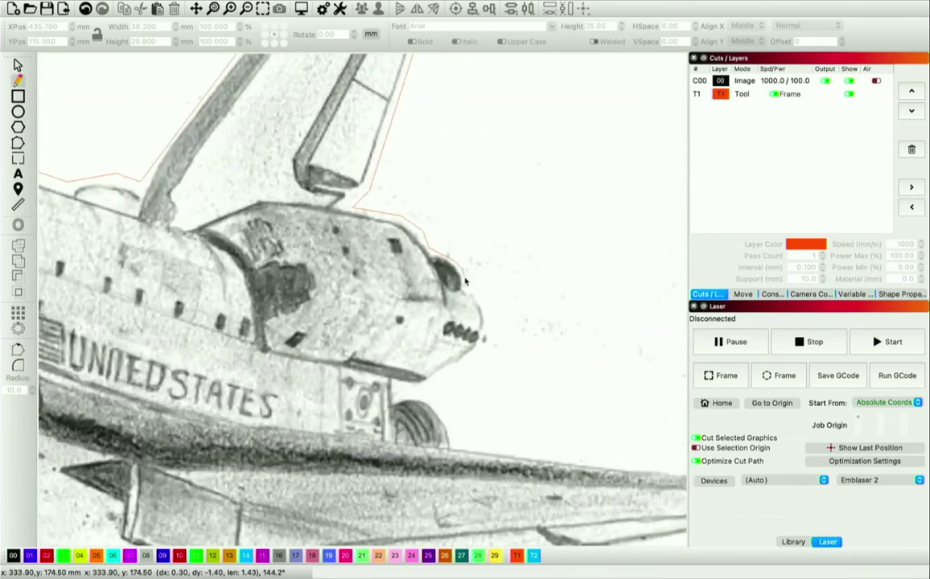
left_click(465, 288)
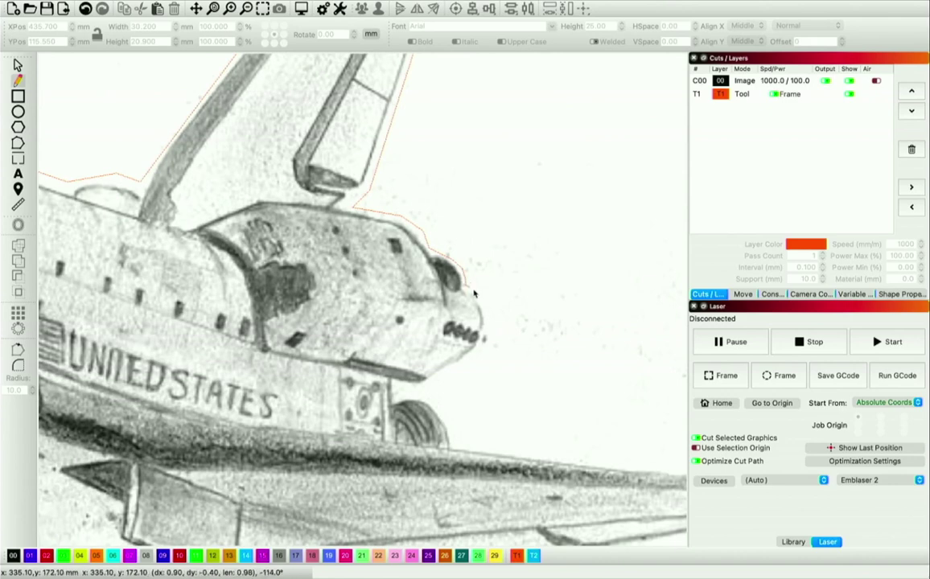
left_click(475, 294)
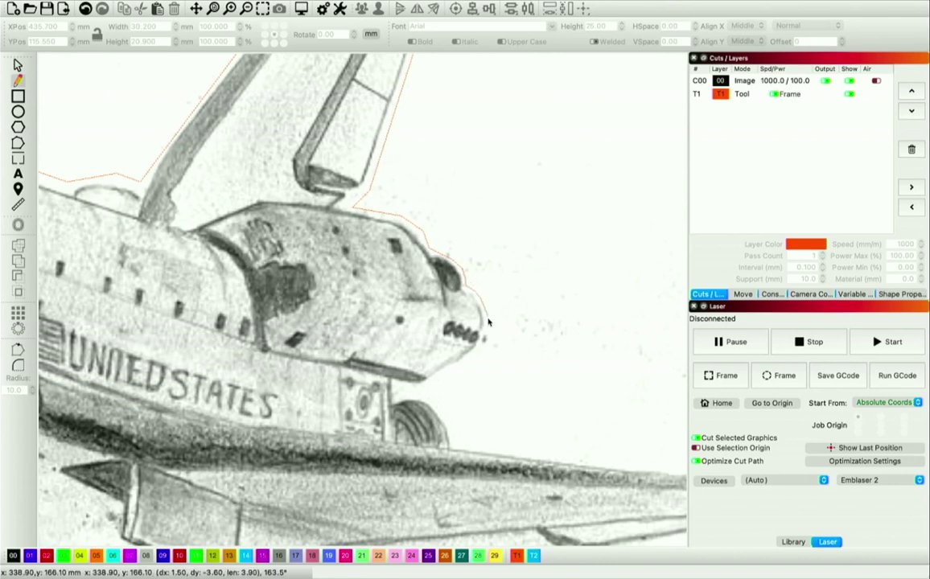
left_click(487, 323)
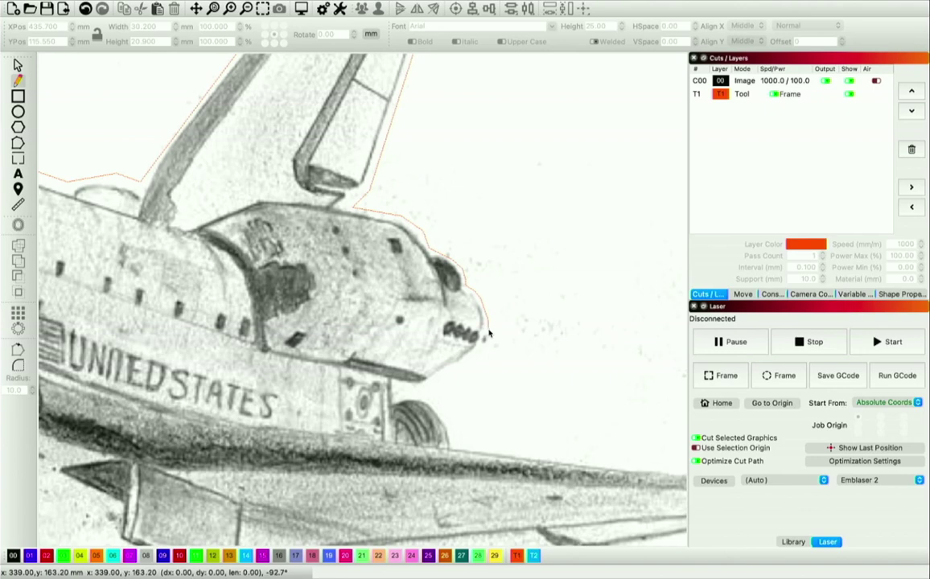
left_click(453, 373)
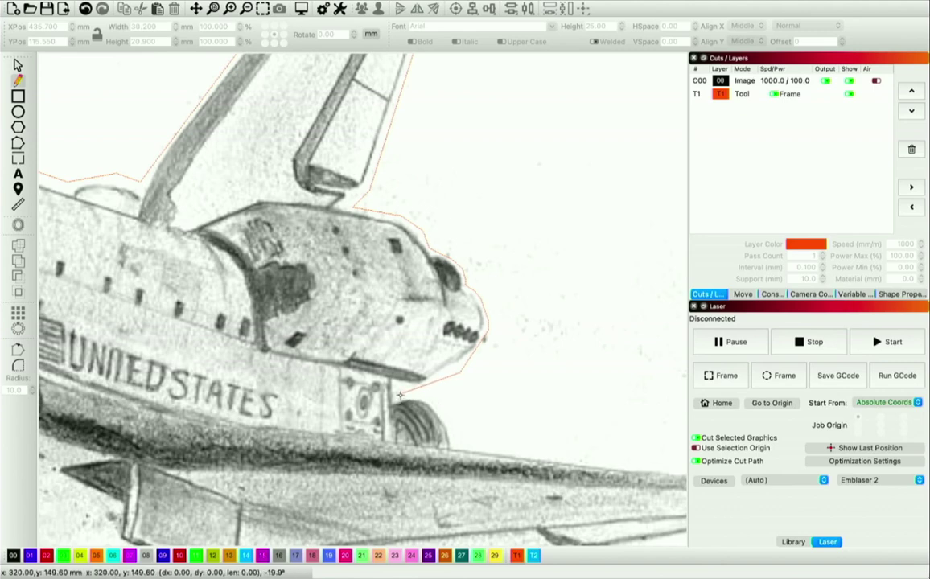
left_click(429, 400)
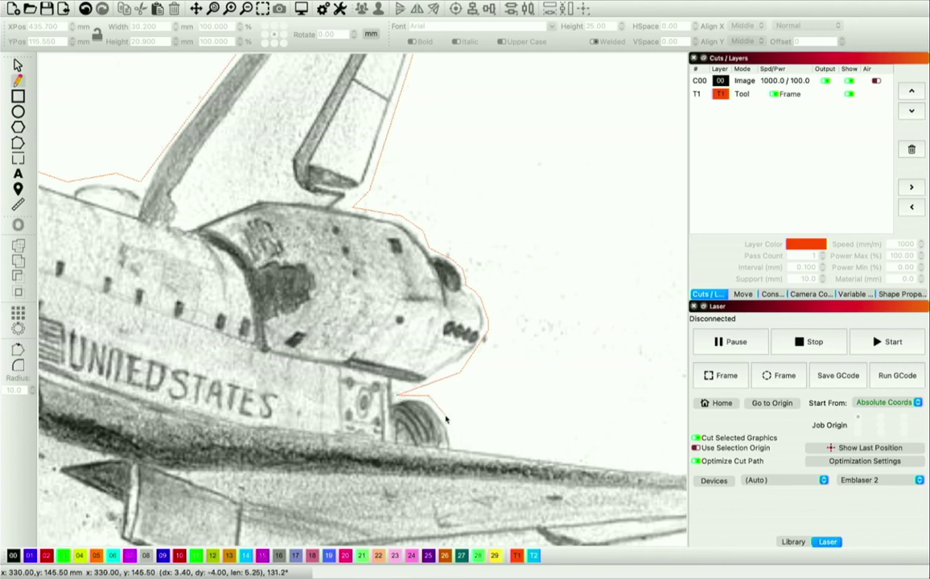
left_click(454, 439)
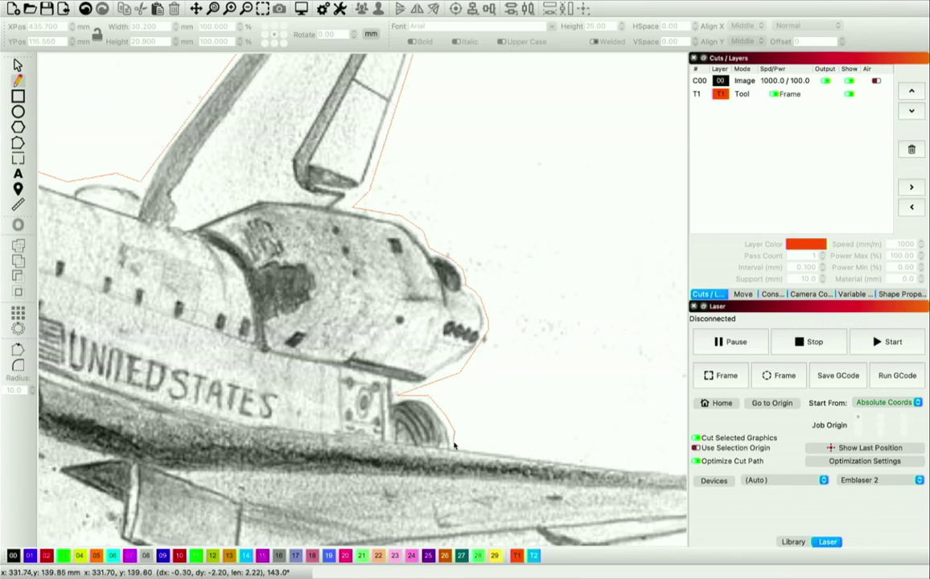
scroll(454, 446, "up", 2)
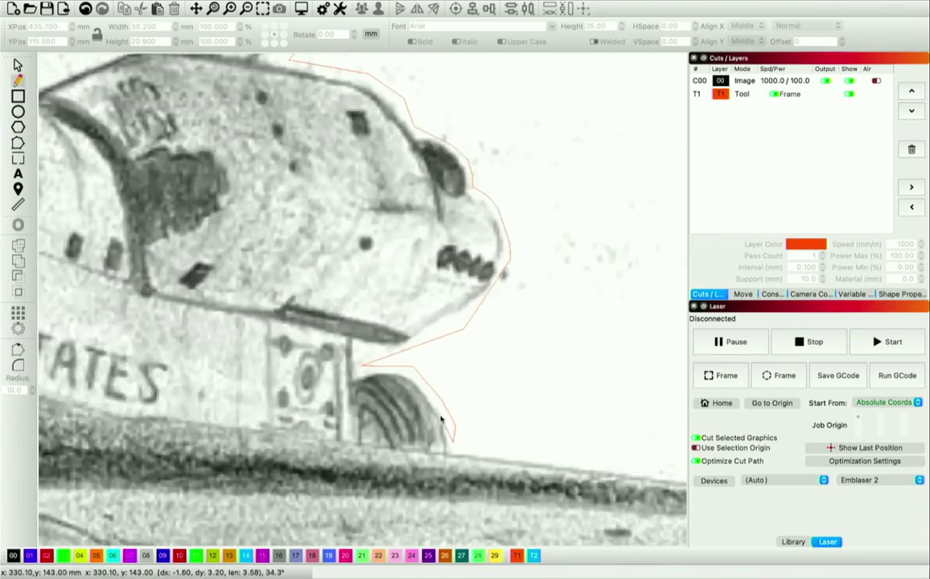
scroll(462, 440, "up", 2)
scroll(469, 445, "down", 4)
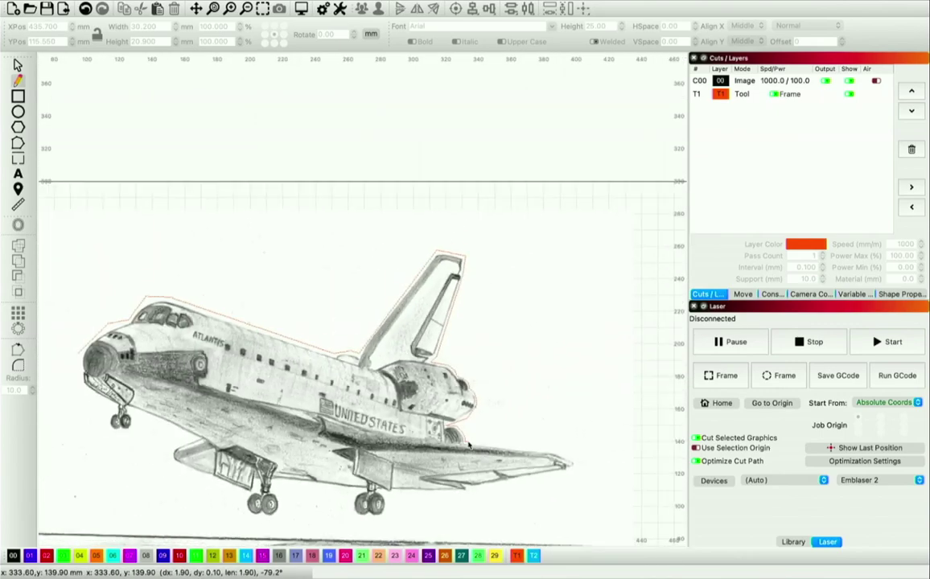
Step: Trace the outline around the wing tip, along the wing underside and around the rear landing gear
left_click(558, 455)
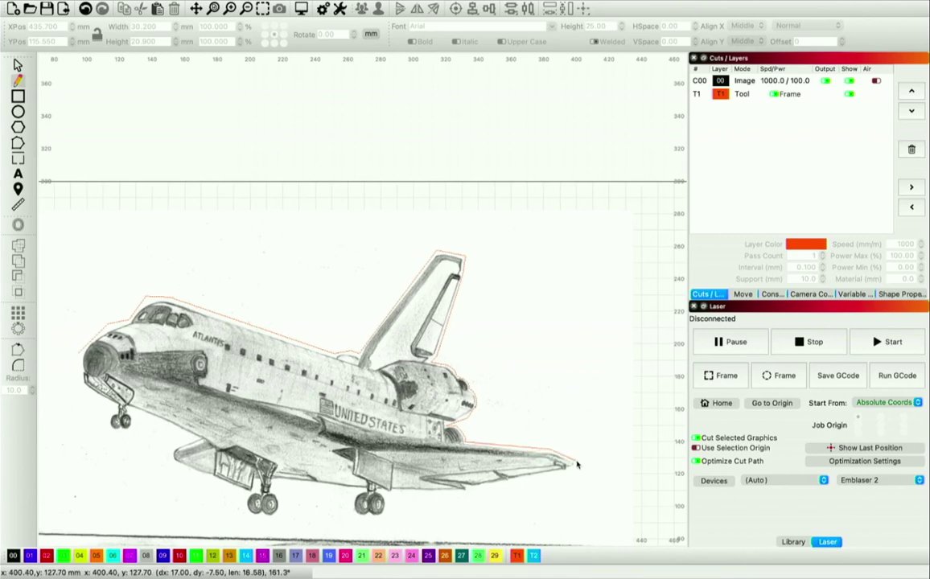
left_click(576, 464)
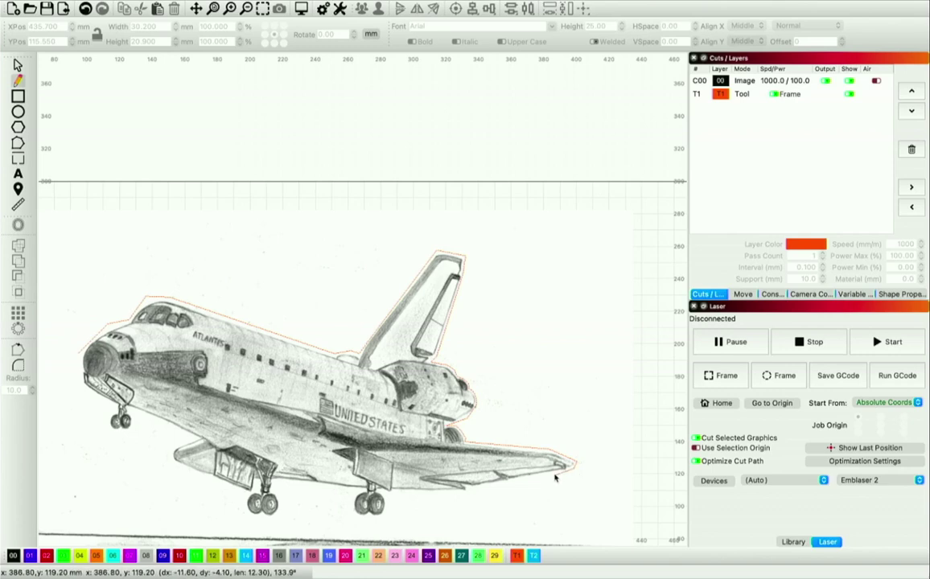
left_click(553, 477)
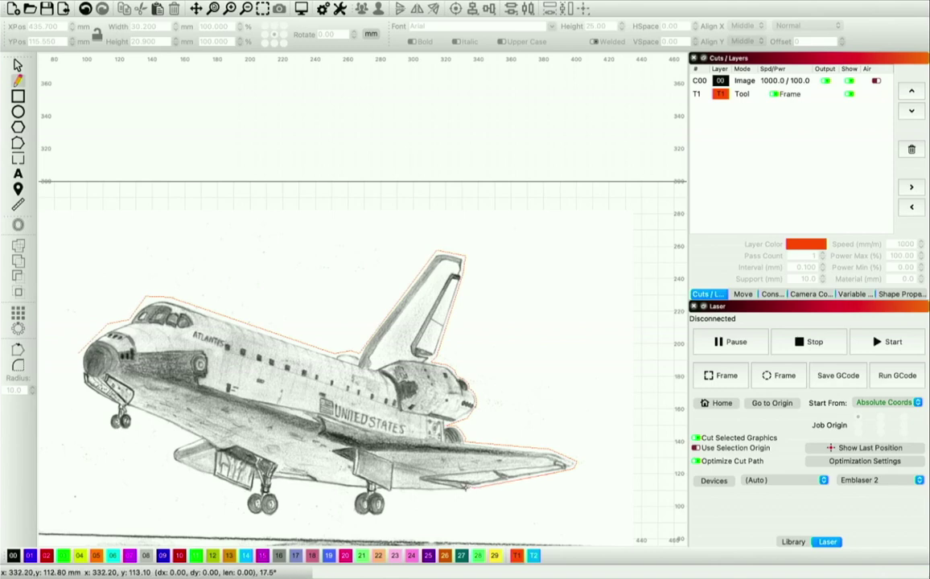
left_click(471, 494)
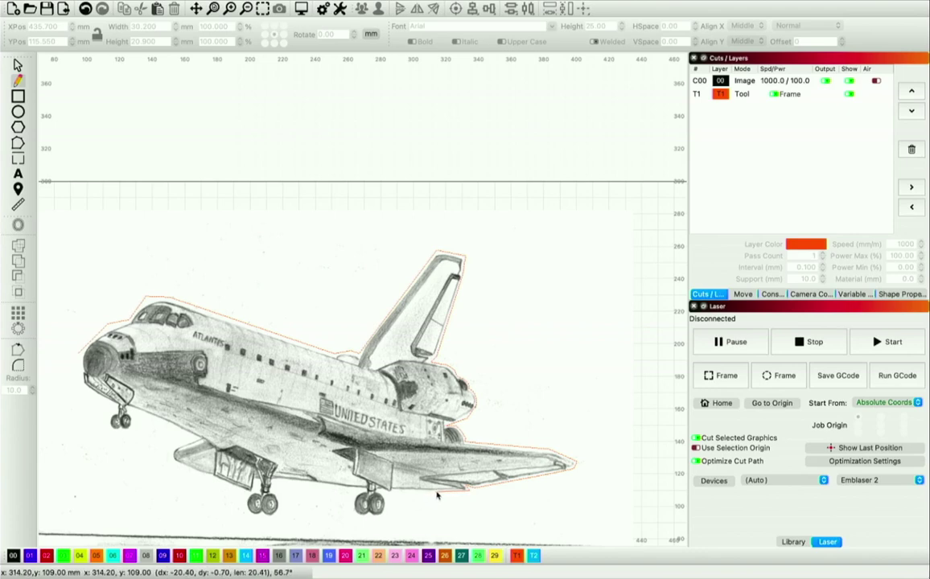
left_click(437, 496)
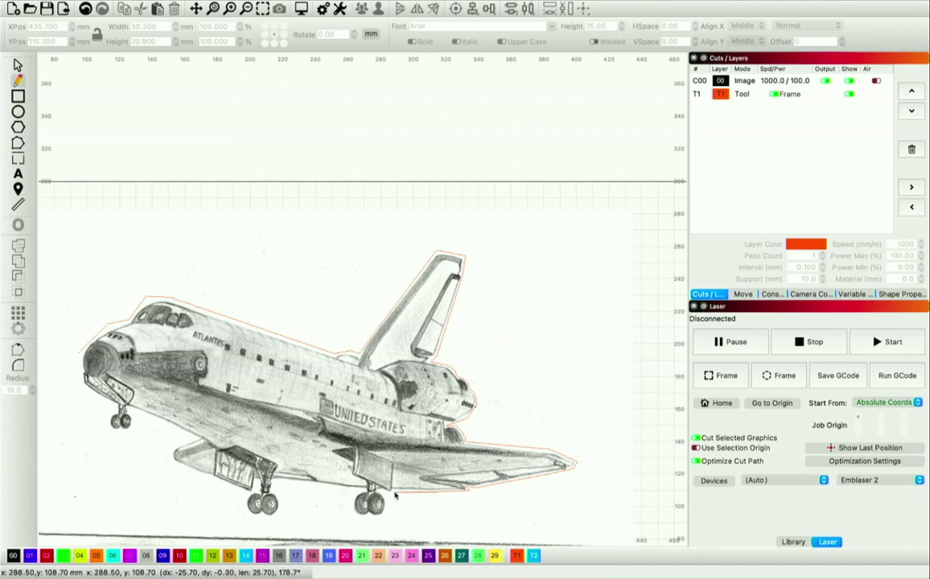
left_click(395, 495)
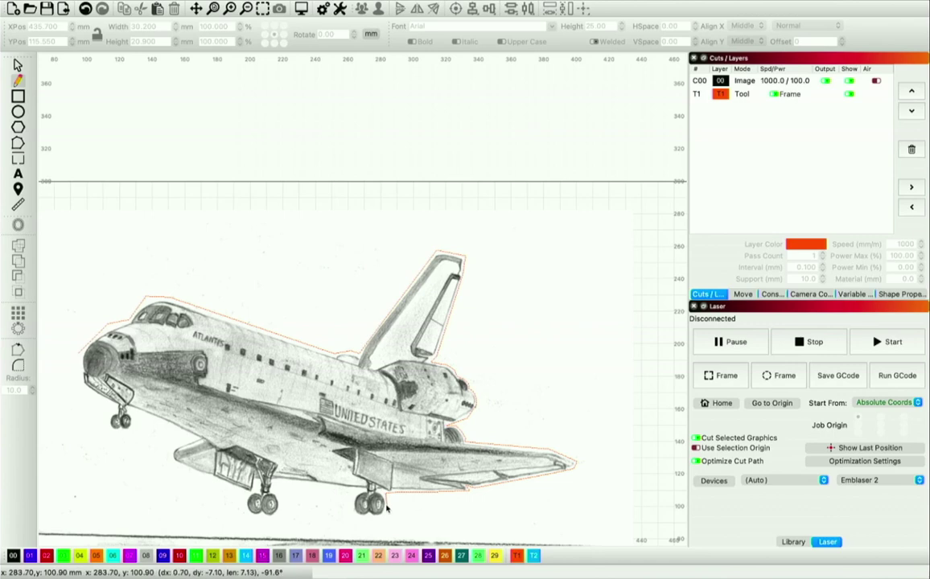
left_click(387, 507)
left_click(383, 521)
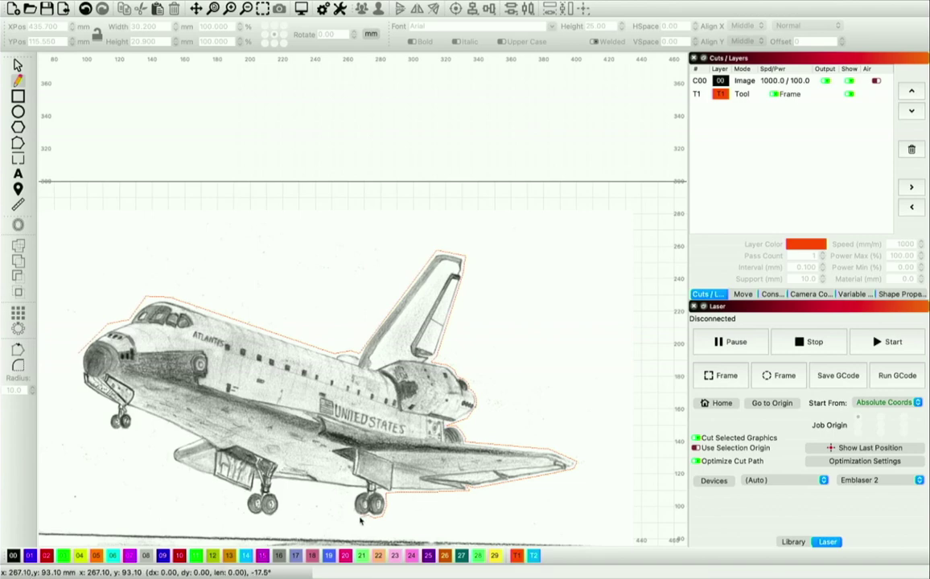
left_click(352, 512)
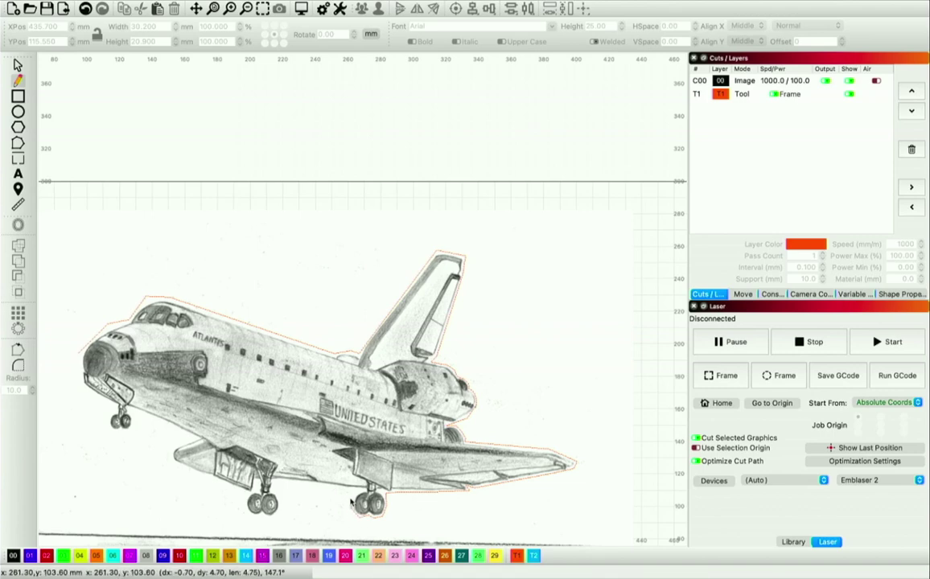
left_click(351, 500)
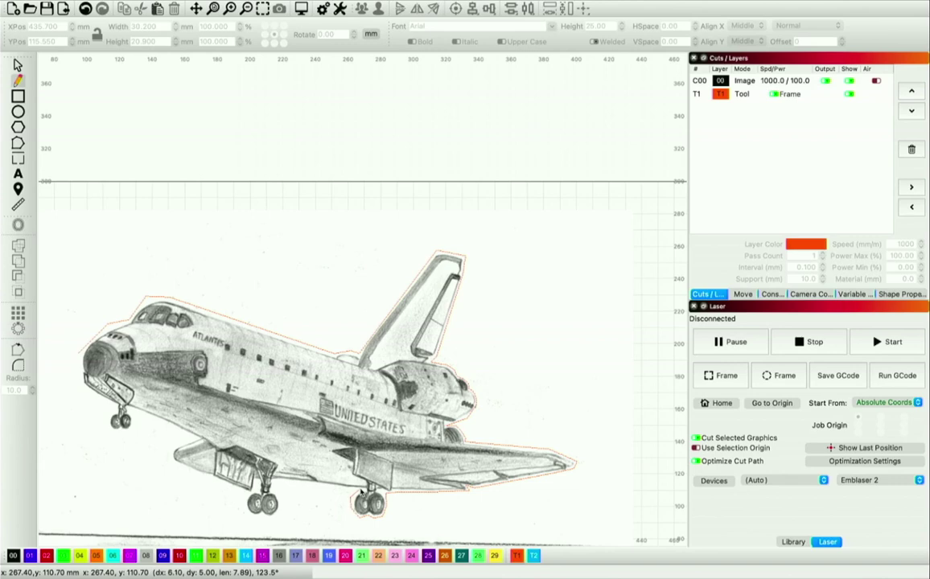
left_click(361, 491)
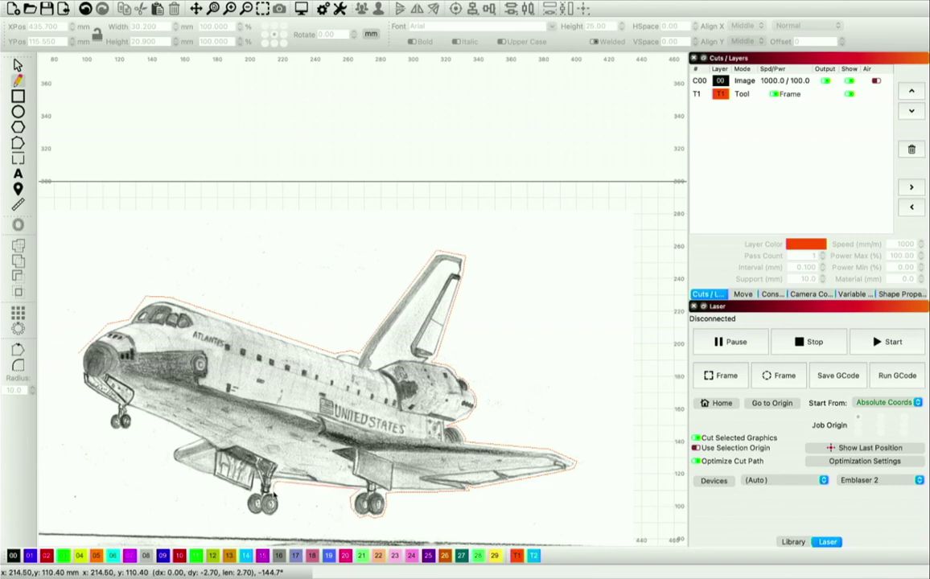
Step: Carry the outline under the main and nose landing gear and close it at the nose
left_click(272, 490)
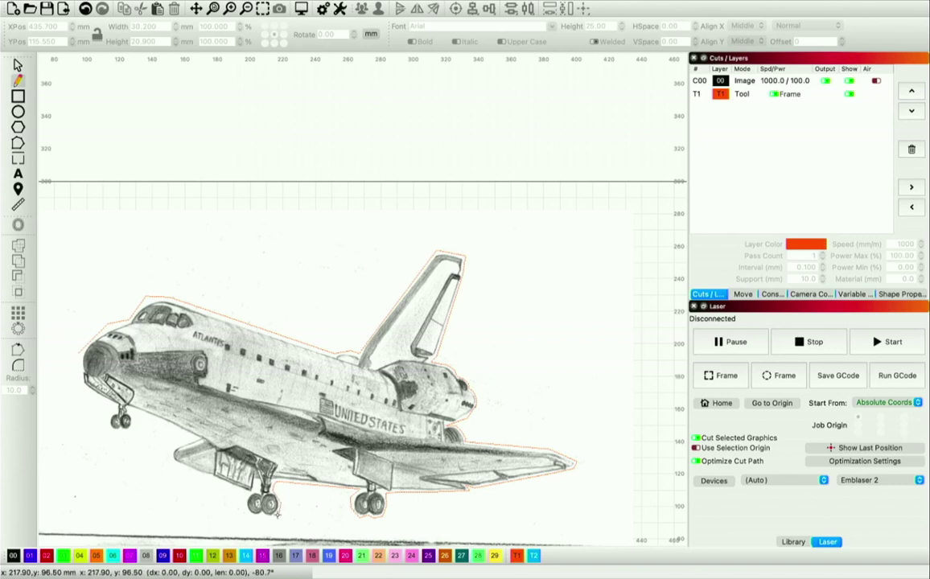
left_click(269, 517)
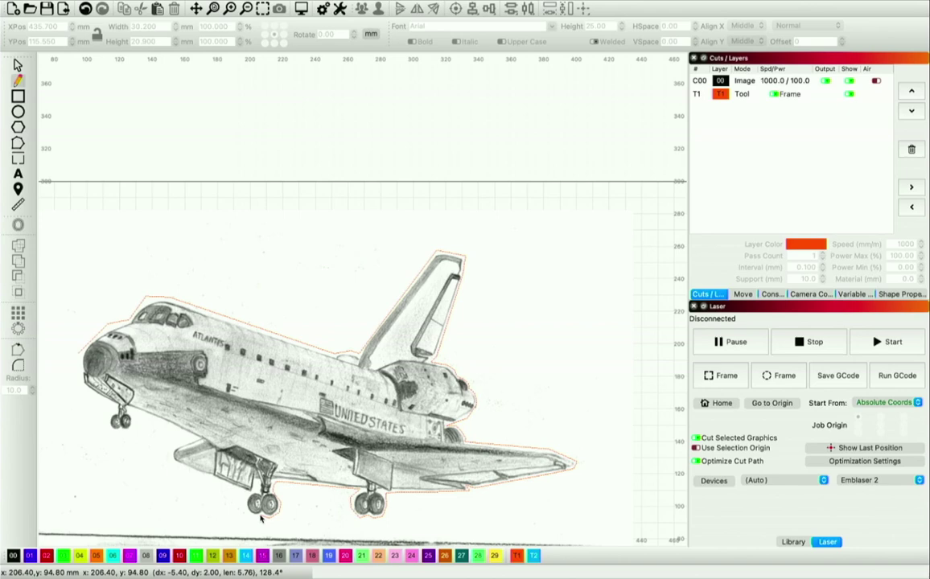
left_click(260, 519)
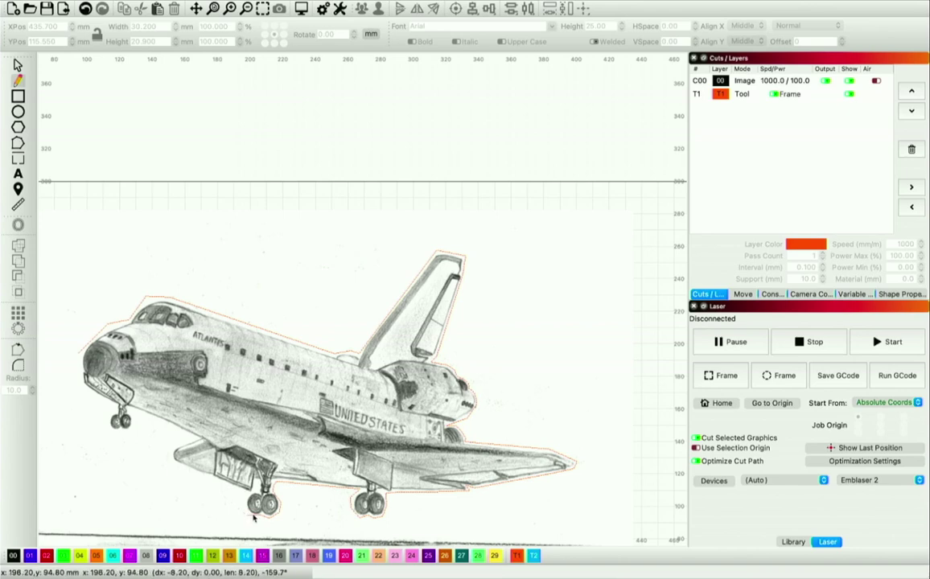
left_click(253, 519)
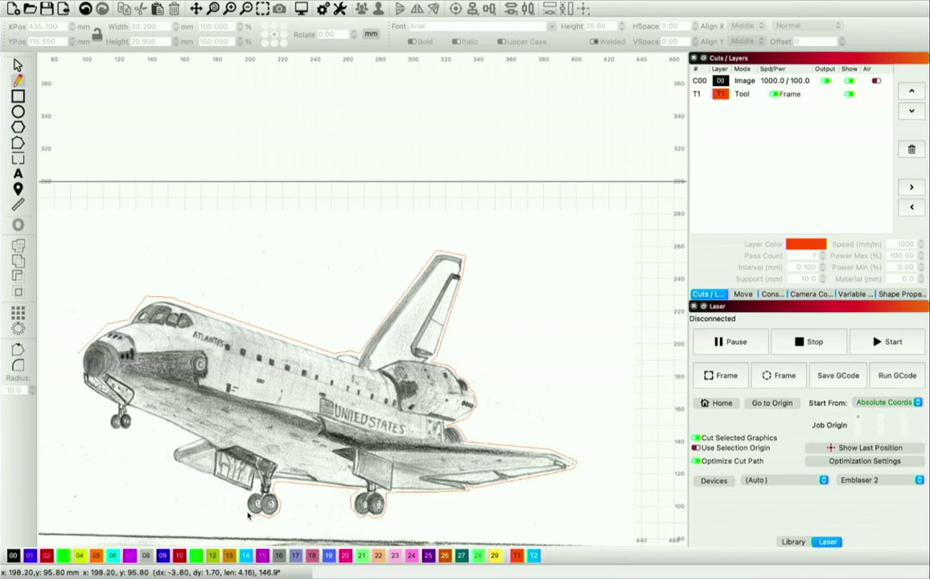
left_click(181, 471)
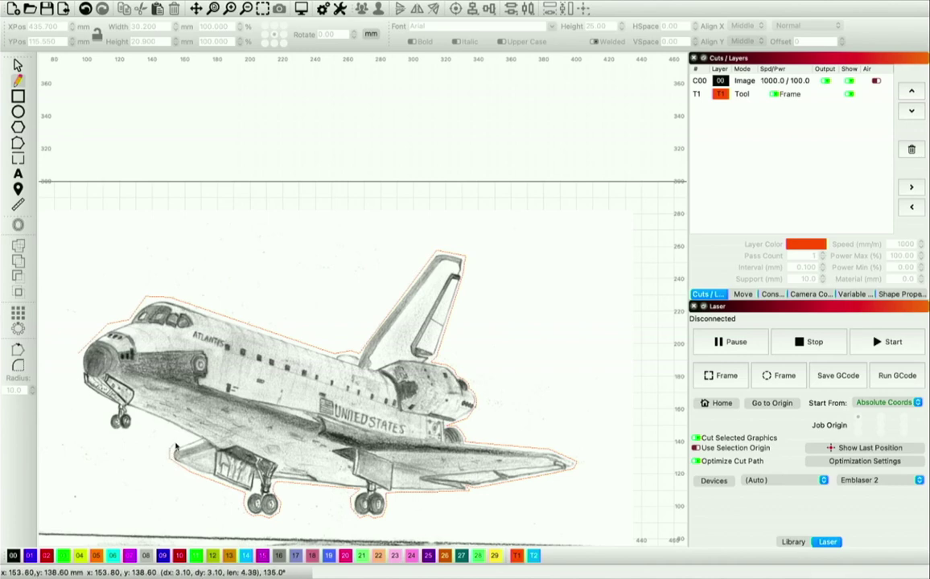
left_click(177, 446)
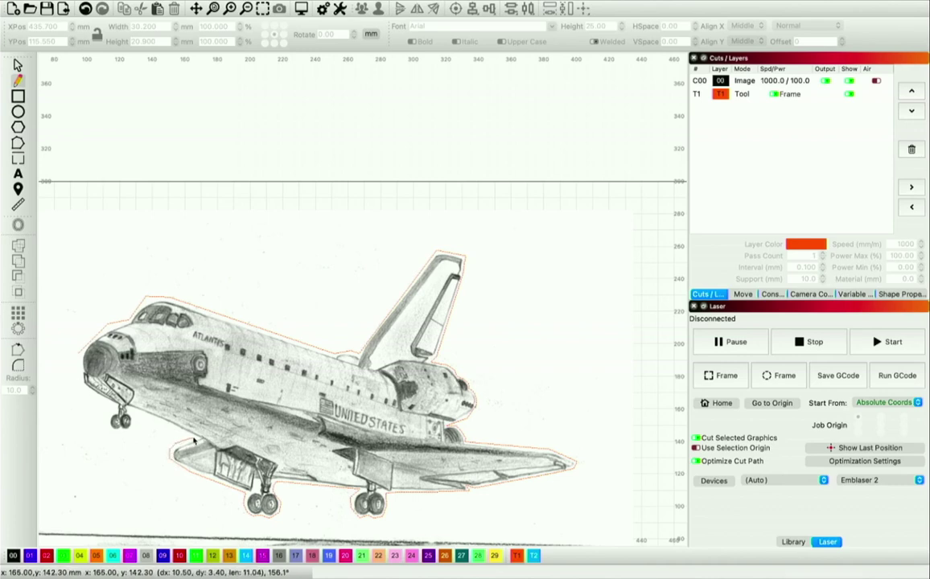
left_click(133, 414)
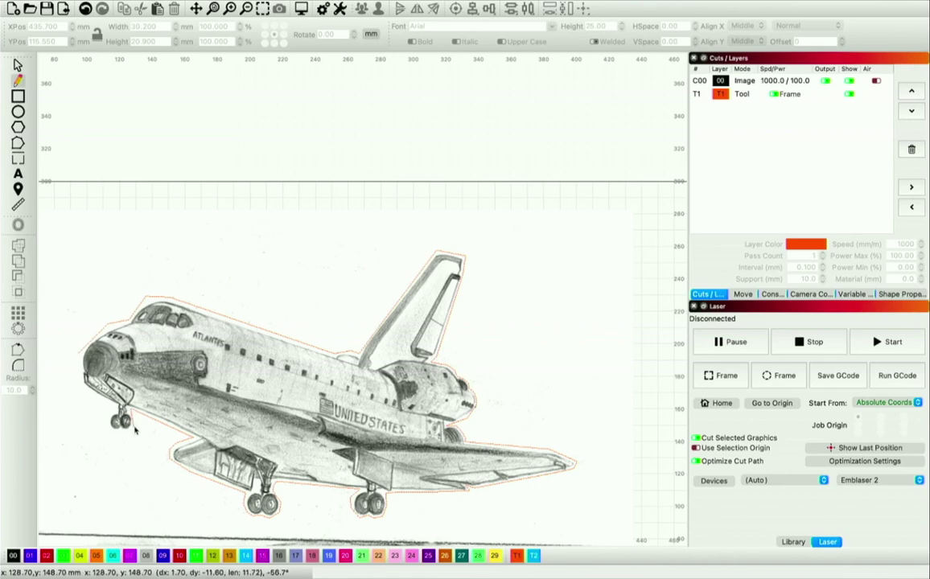
left_click(131, 433)
left_click(111, 432)
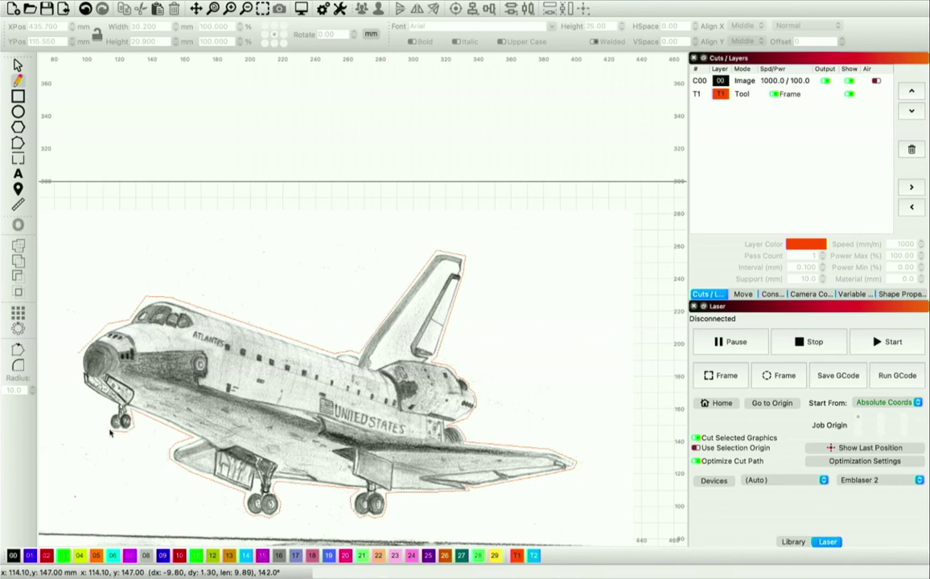
left_click(111, 408)
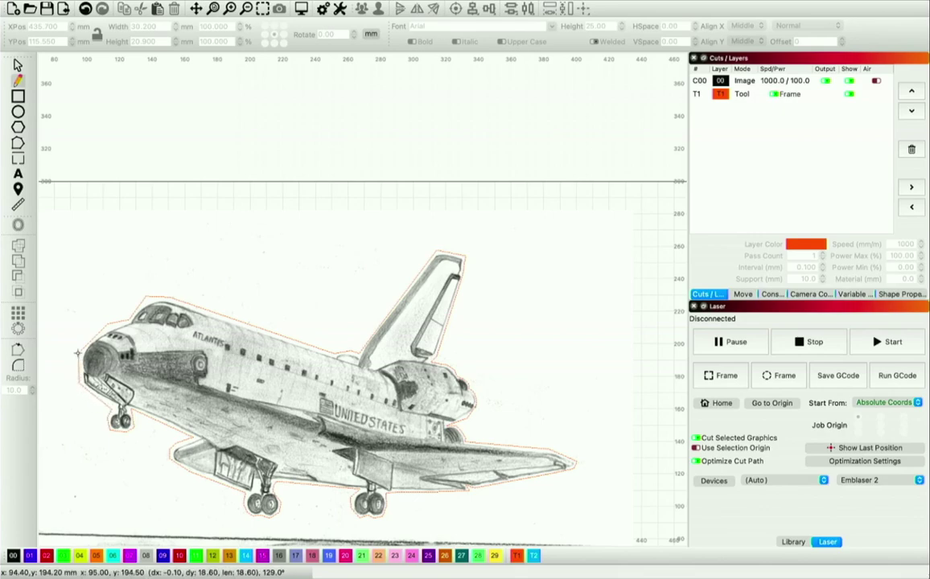
scroll(78, 351, "down", 3)
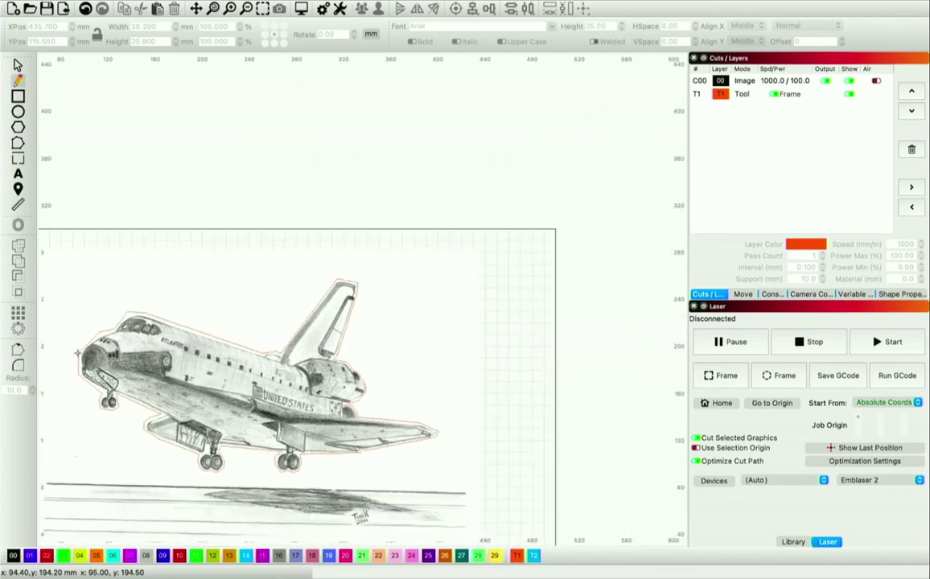
Step: Zoom to page and select both the pencil drawing and the orange shuttle outline
left_click(247, 8)
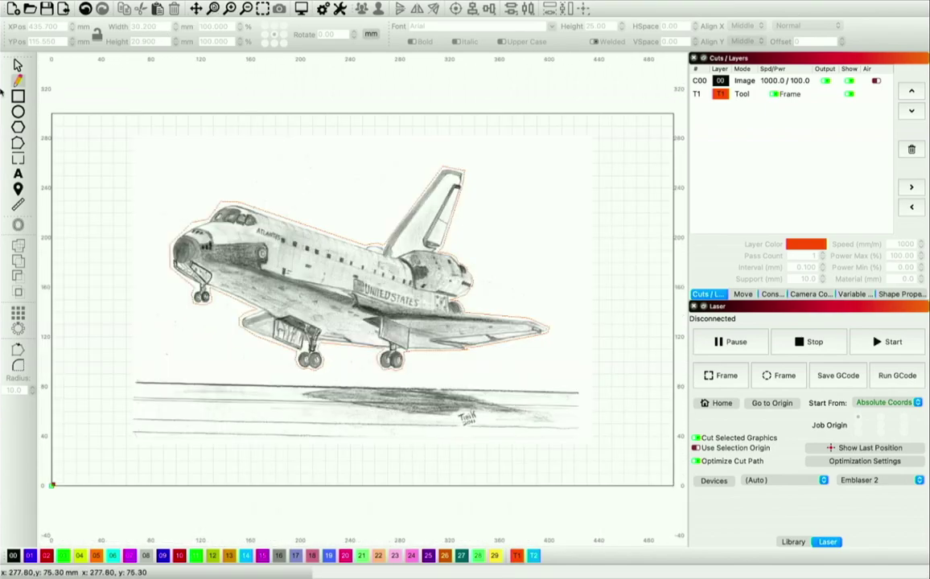
left_click(269, 211)
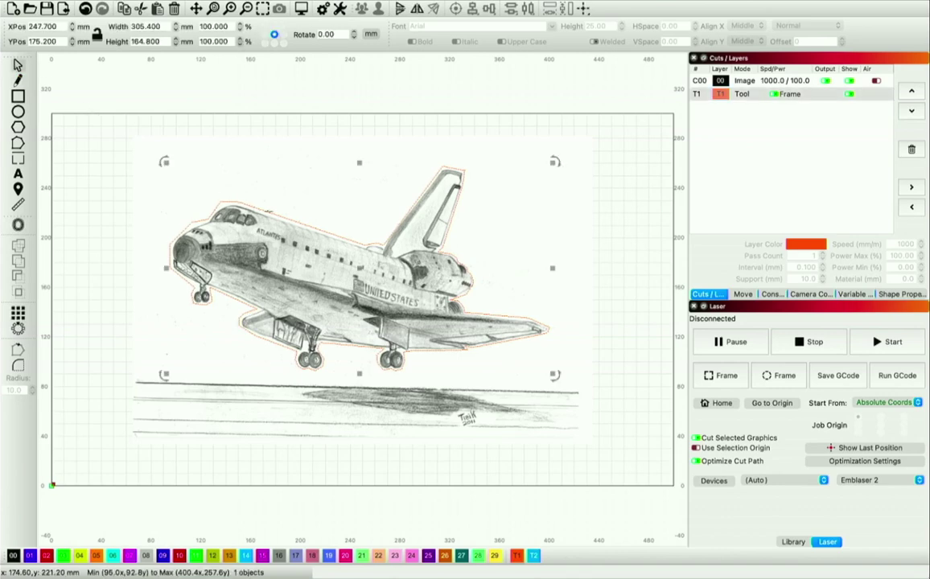
left_click(156, 199)
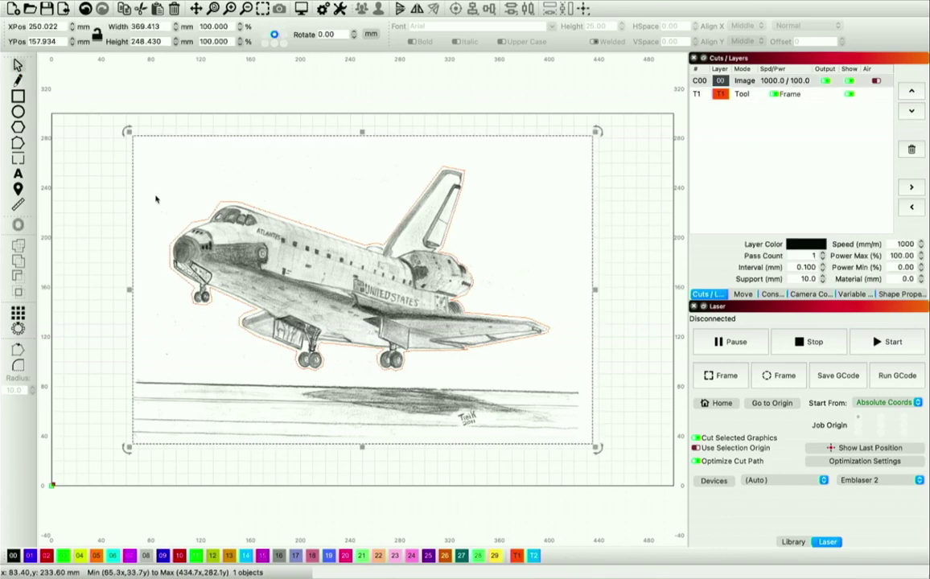
left_click(386, 236, "shift")
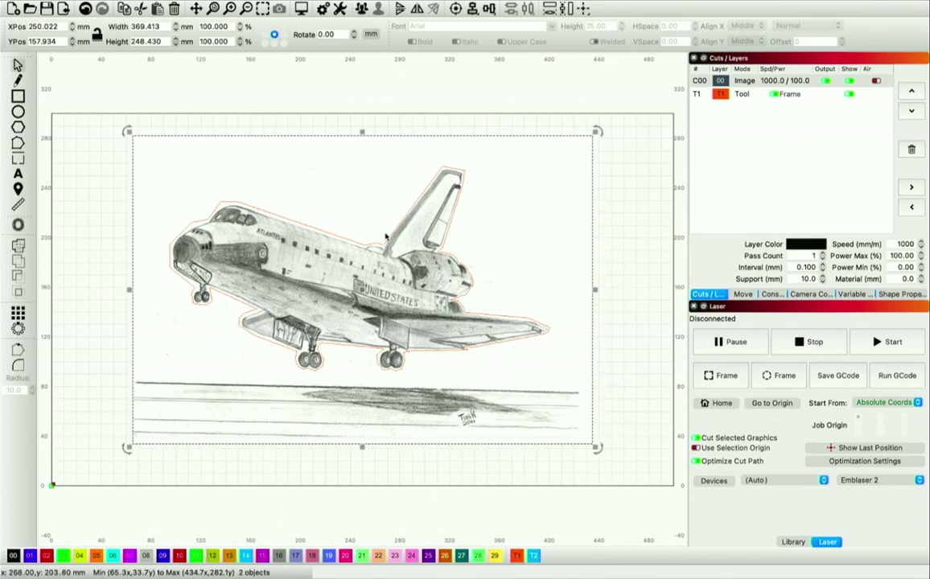
left_click(387, 235, "ctrl")
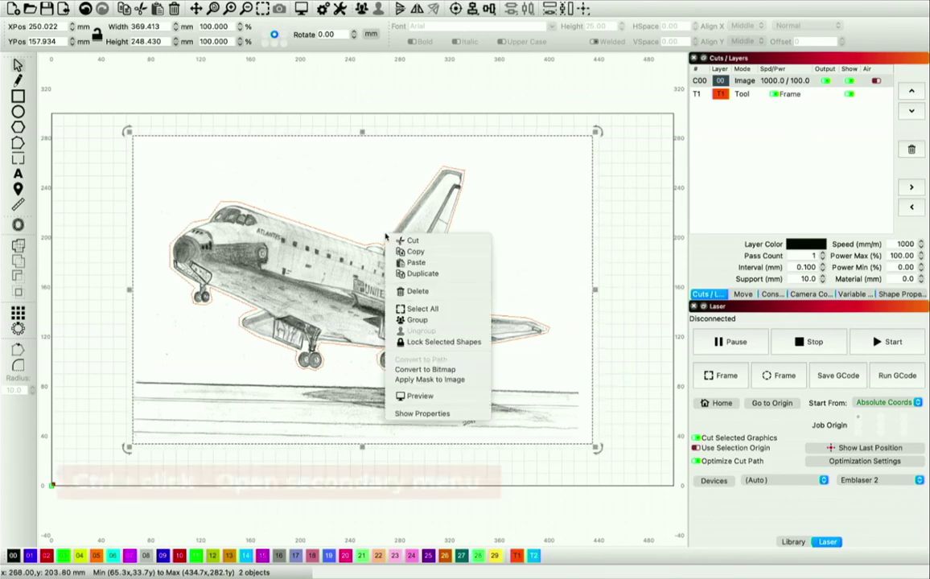
Step: Apply the outline as a mask to the image, then clear the selection
left_click(444, 379)
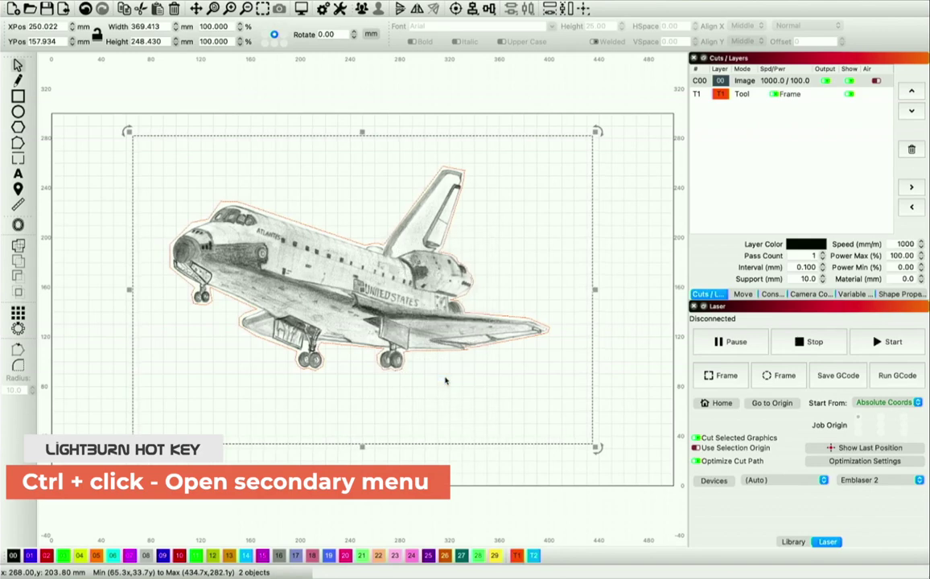
left_click(75, 220)
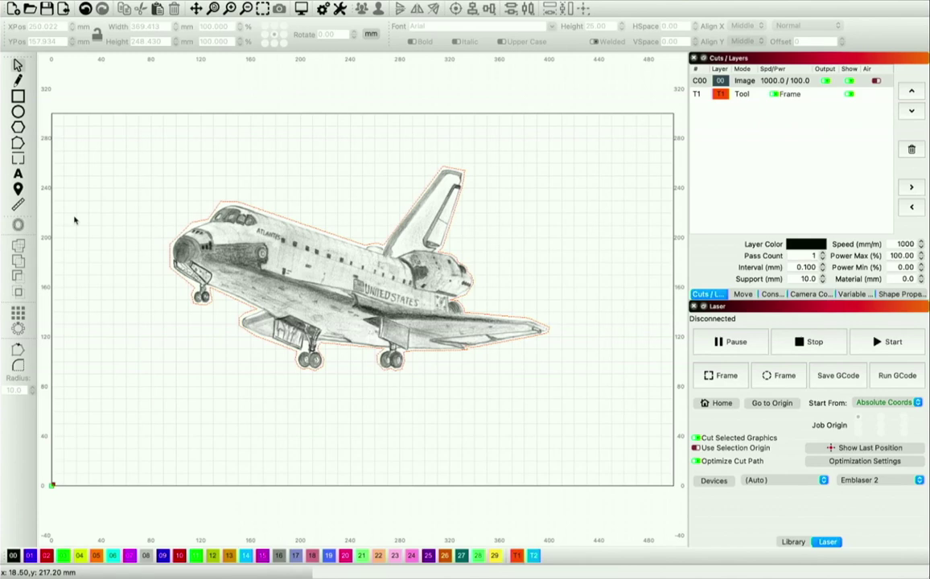
Step: Shift the drawing within the mask outline and move it back into place
left_click_drag(526, 430, 131, 137)
left_click_drag(395, 323, 343, 230)
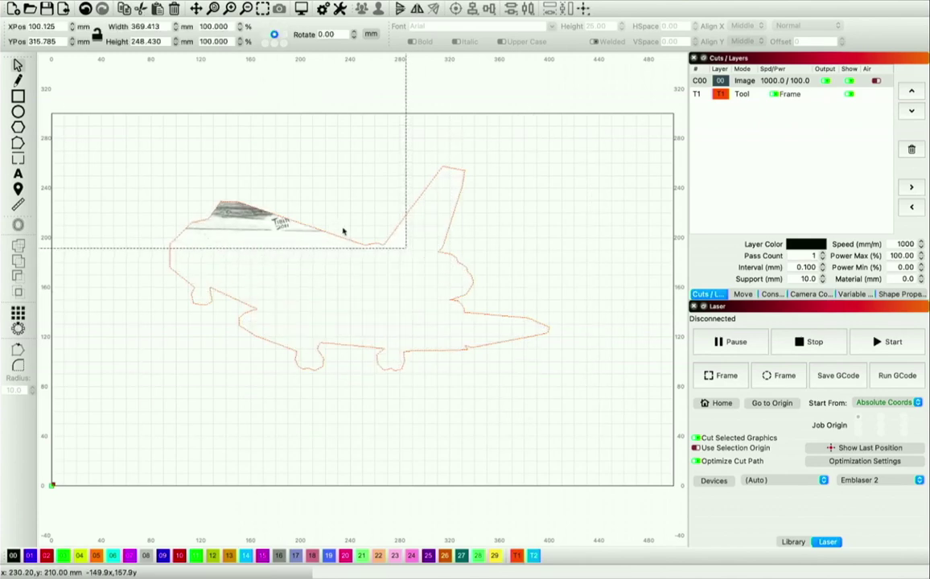
left_click_drag(403, 331, 531, 432)
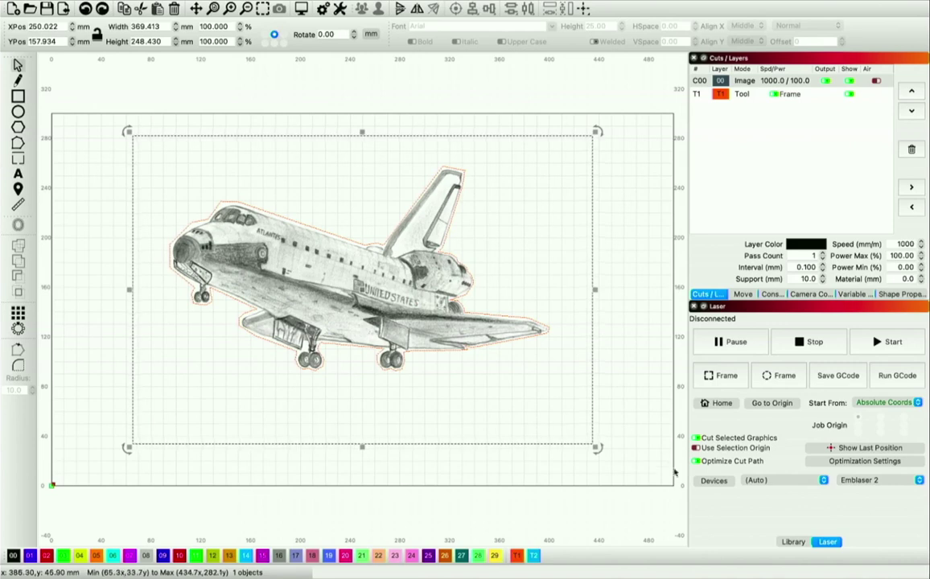
Step: Select the drawing and outline, apply Flatten Image Mask, and start enlarging the image
left_click_drag(630, 450, 199, 131)
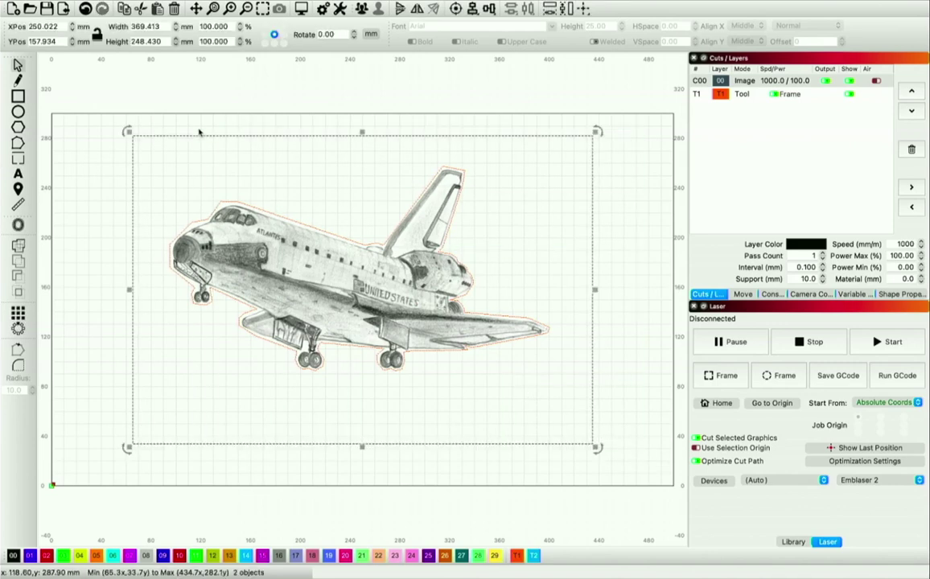
right_click(276, 199)
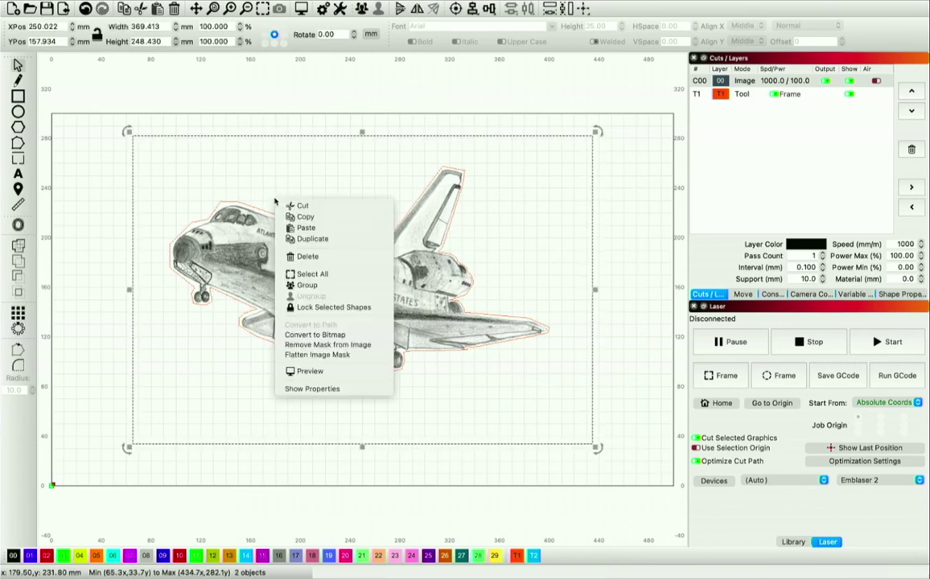
left_click(328, 355)
left_click_drag(554, 374, 310, 202)
Step: Widen the cut-out shuttle to about 404.413 mm, then zoom in on the nose and back out
left_click_drag(637, 412, 675, 437)
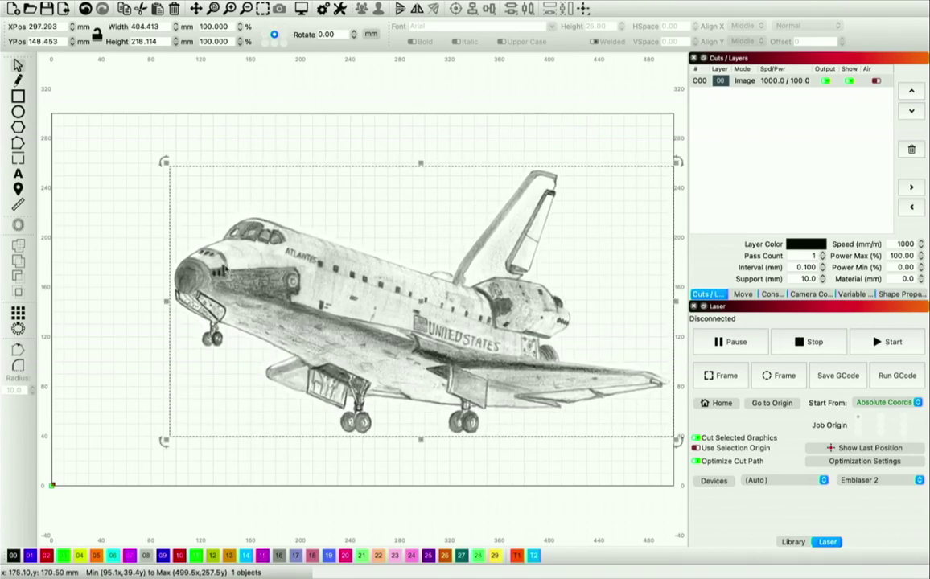
scroll(192, 223, "up", 1)
scroll(191, 223, "up", 4)
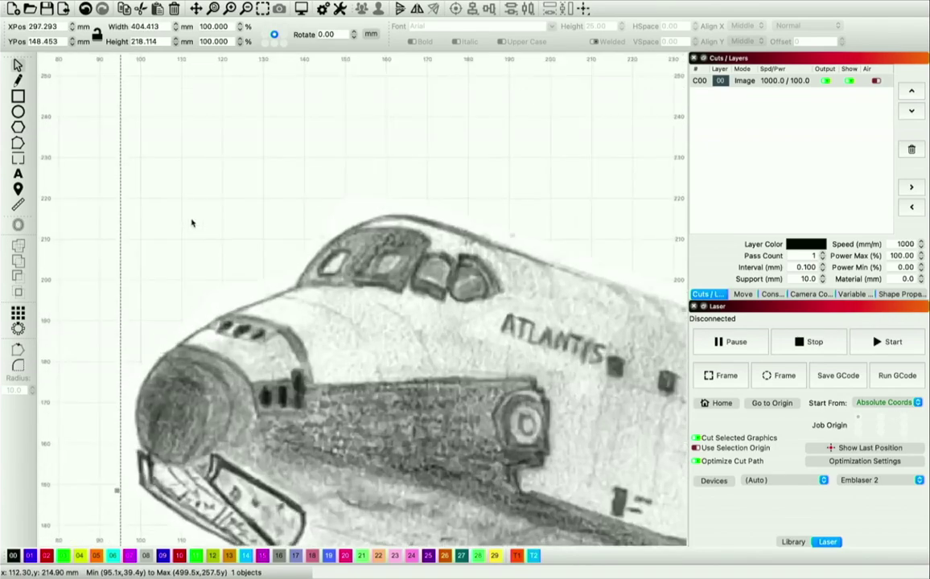
scroll(192, 223, "down", 1)
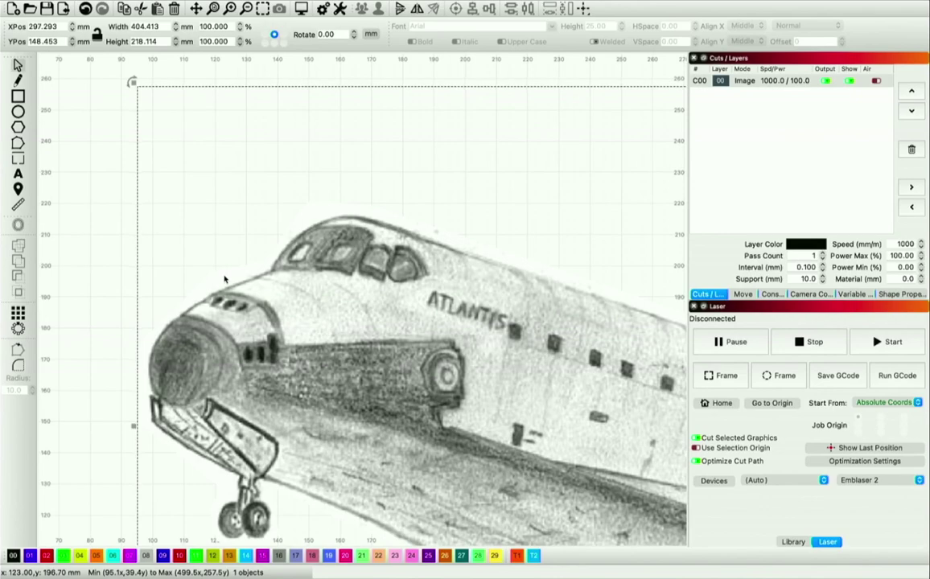
scroll(225, 279, "down", 5)
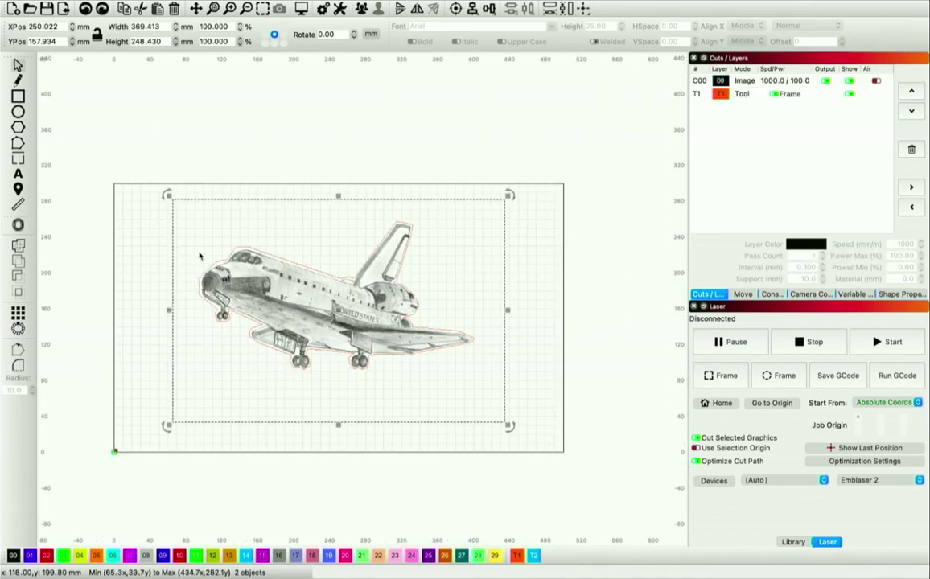
Step: Adjust outline nodes near the nose, cockpit and lower edge, then zoom to page
scroll(200, 256, "up", 5)
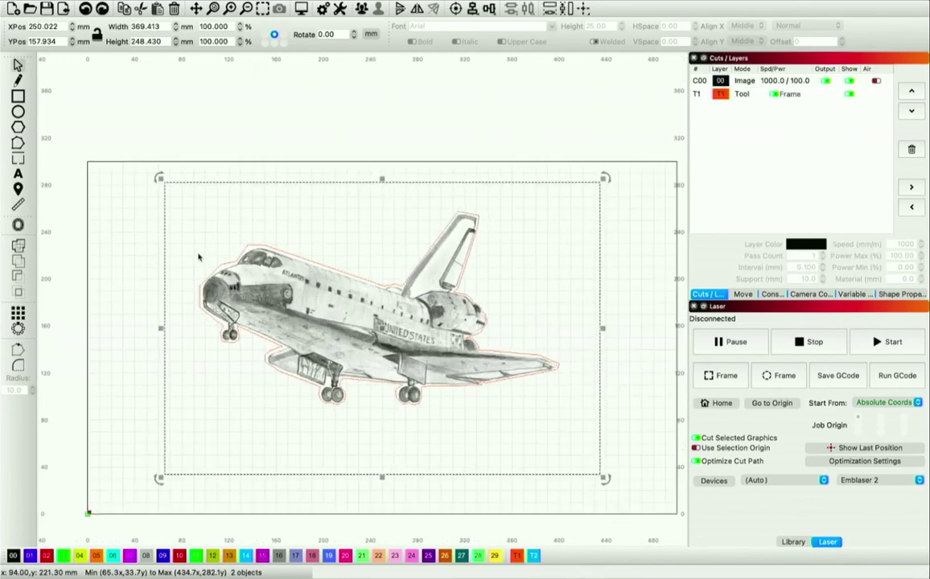
scroll(317, 294, "down", 5)
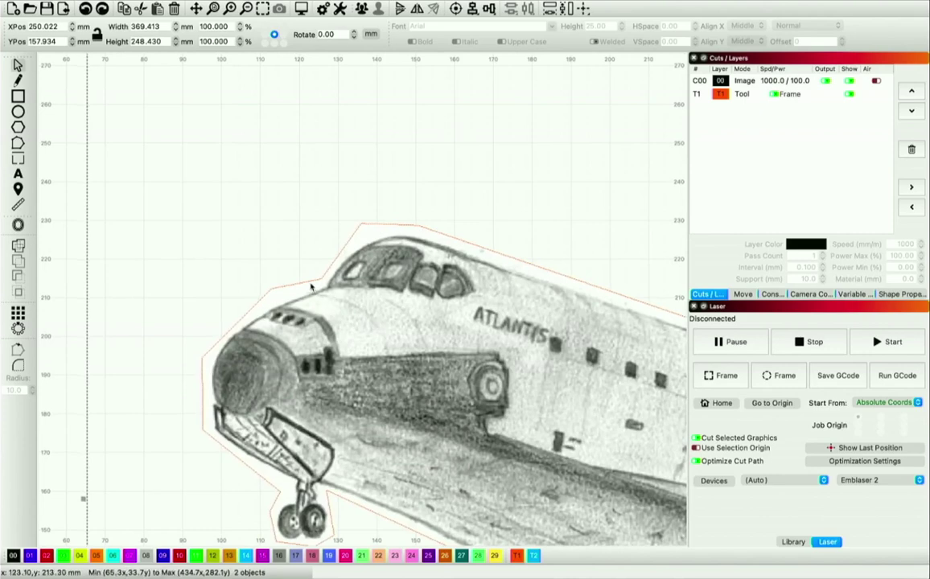
scroll(312, 286, "up", 5)
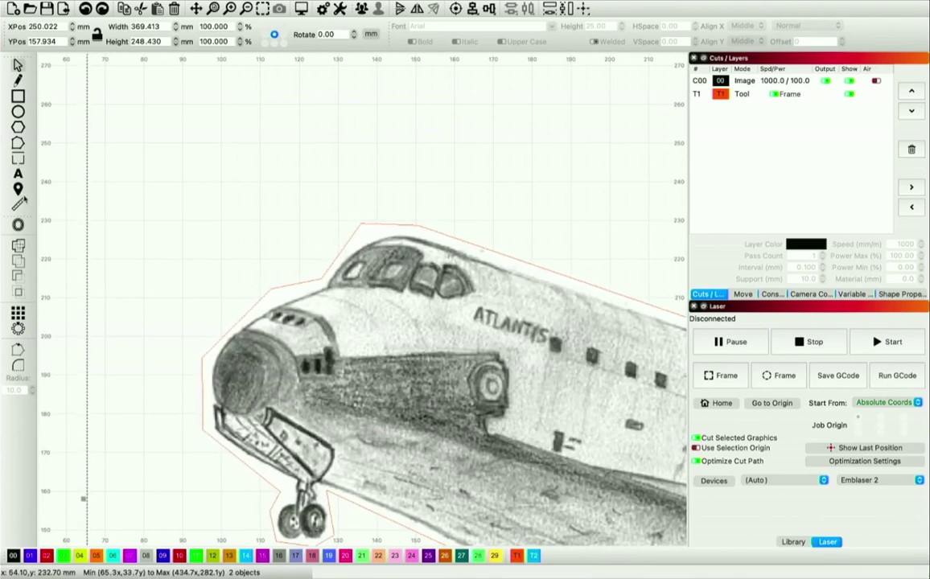
left_click(17, 143)
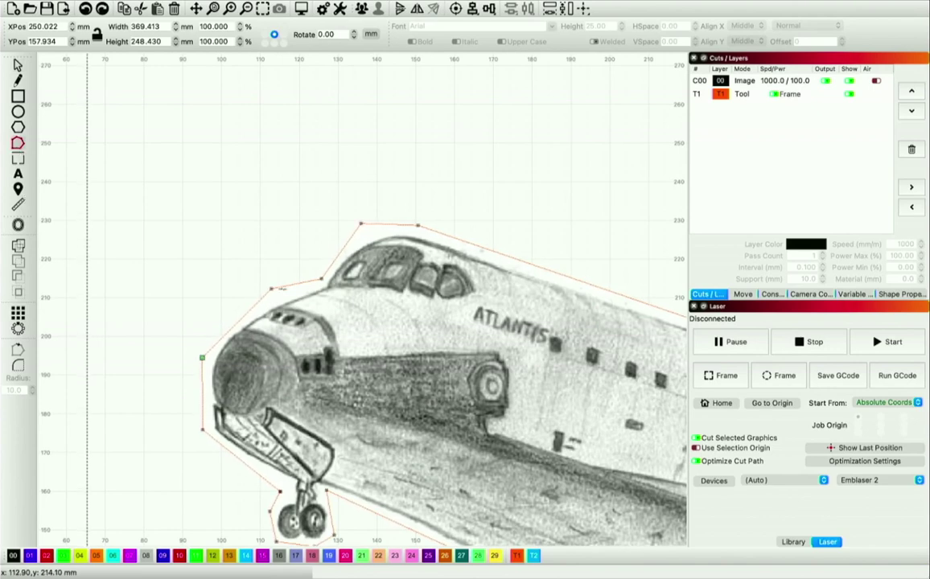
left_click_drag(271, 291, 261, 312)
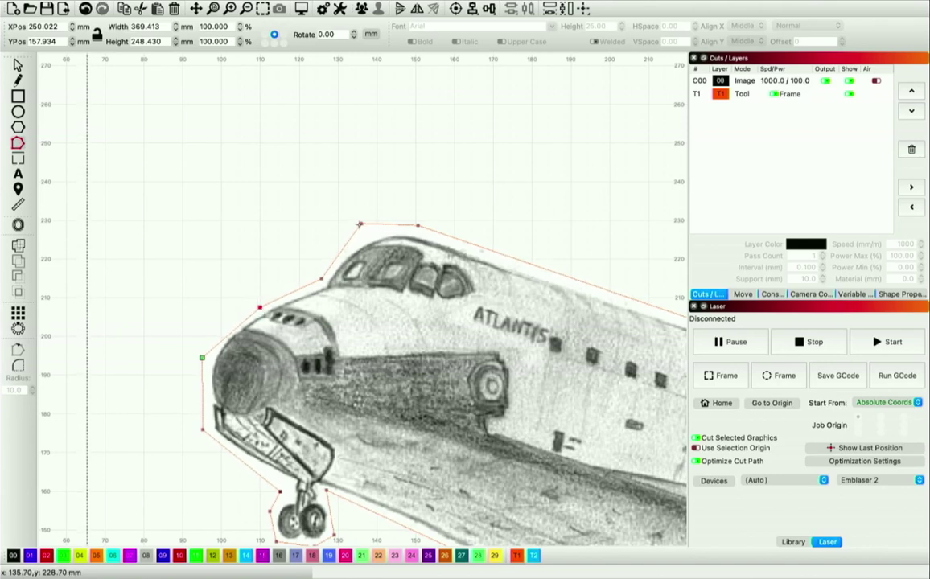
left_click_drag(360, 225, 367, 234)
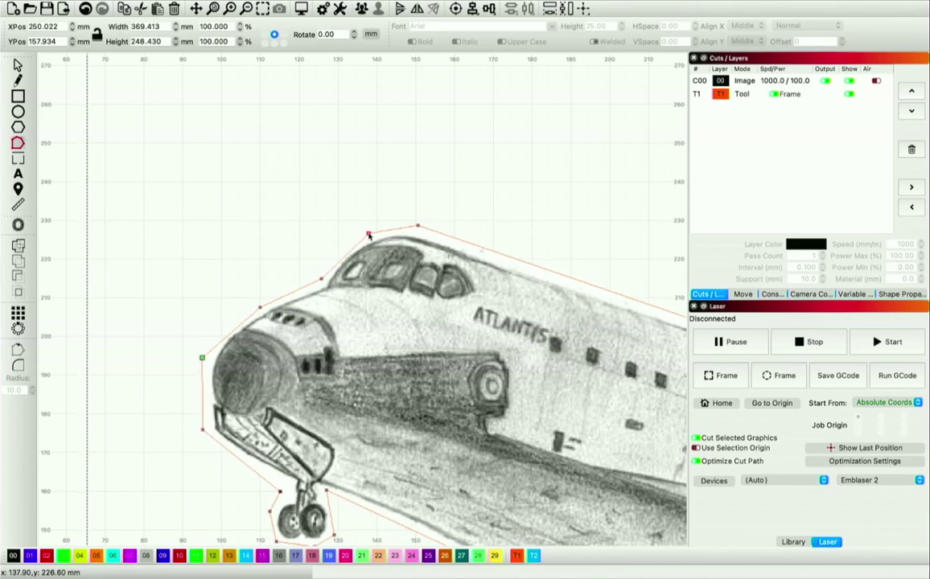
scroll(369, 235, "down", 4)
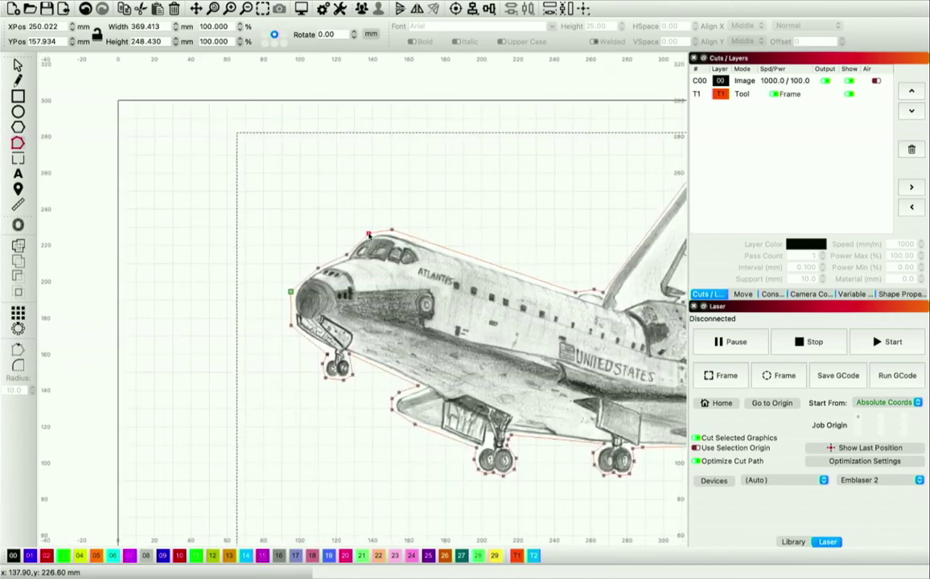
left_click(439, 435)
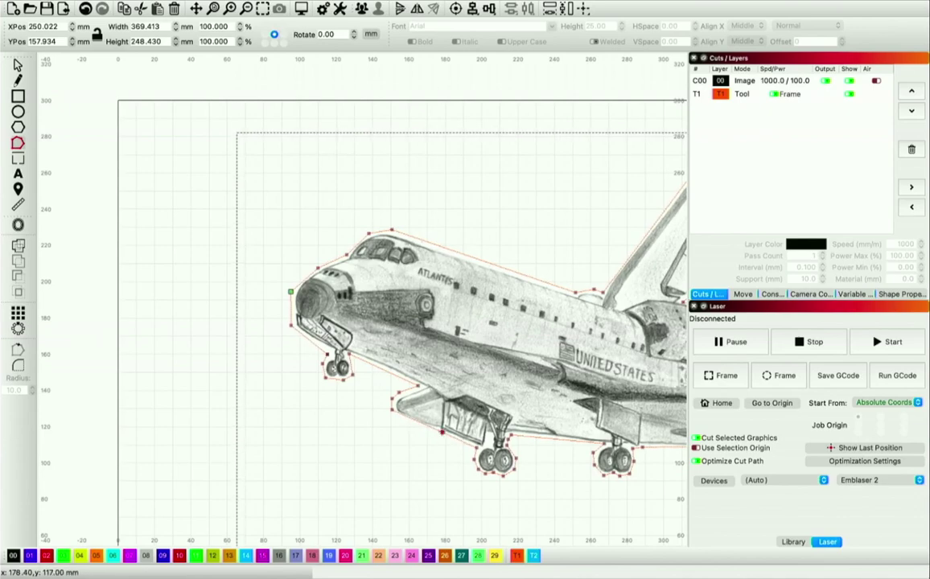
scroll(444, 433, "down", 4)
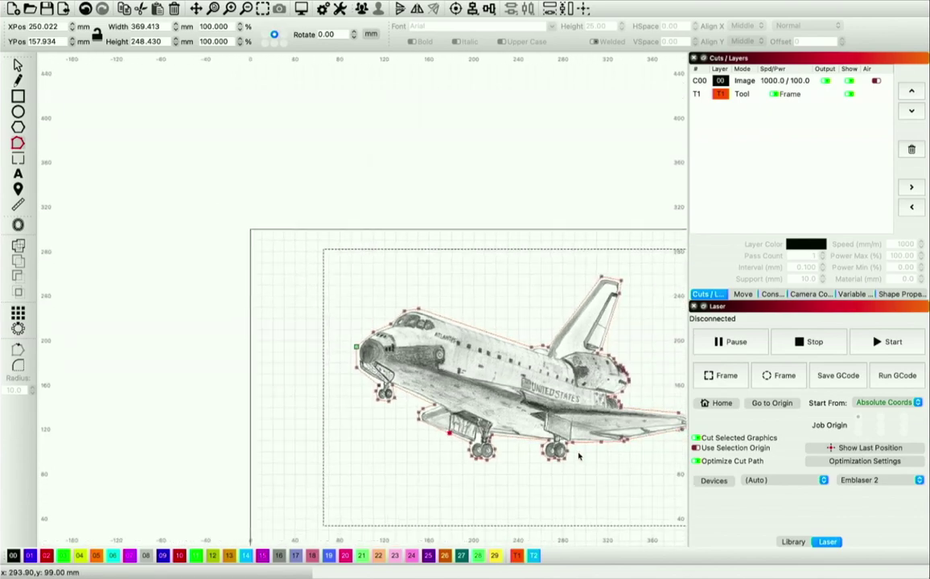
left_click(246, 8)
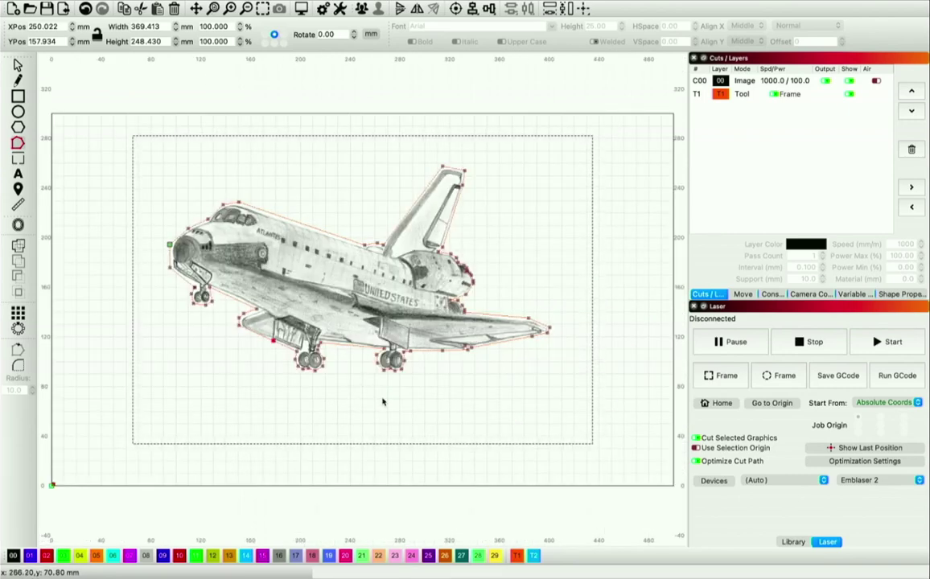
key("Escape")
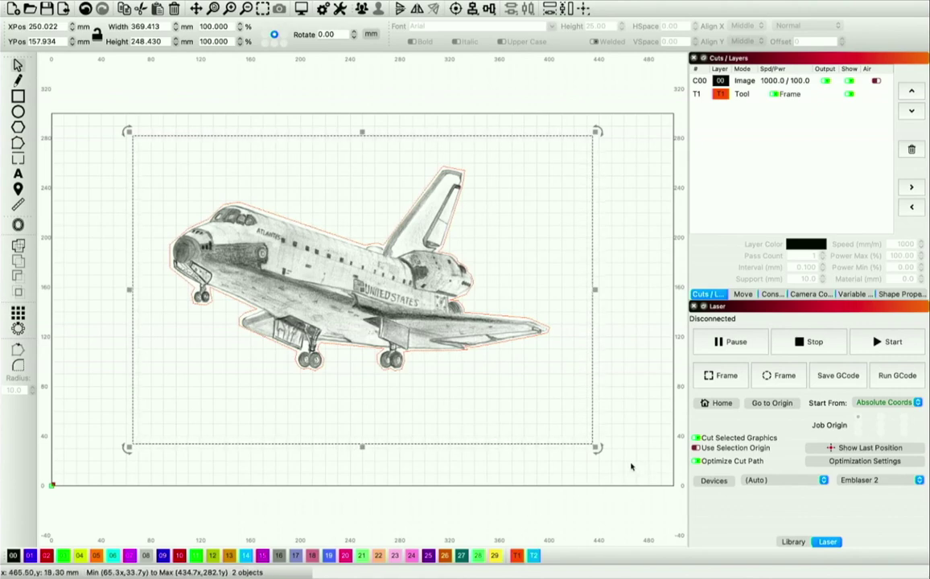
Step: Flatten the outline mask into the shuttle image and deselect it
right_click(476, 371)
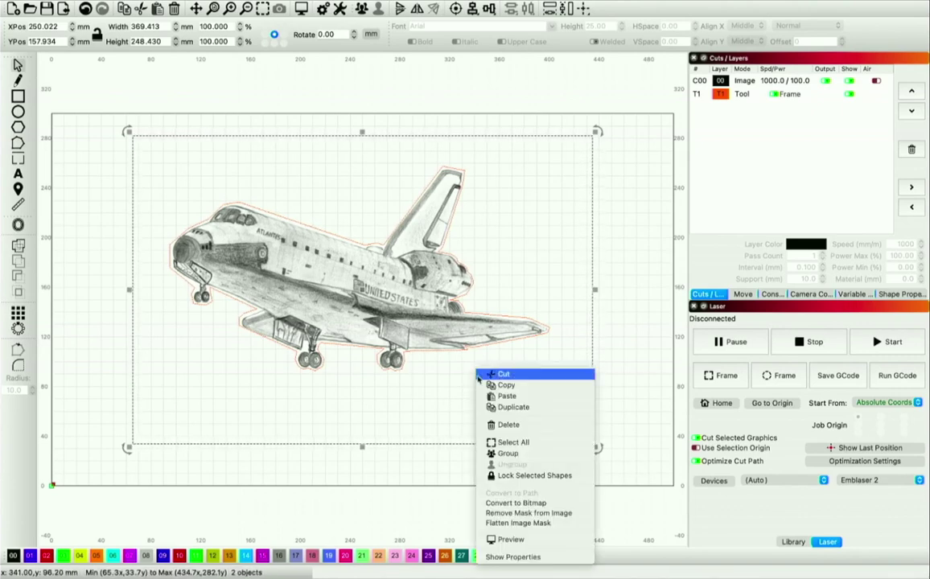
left_click(499, 523)
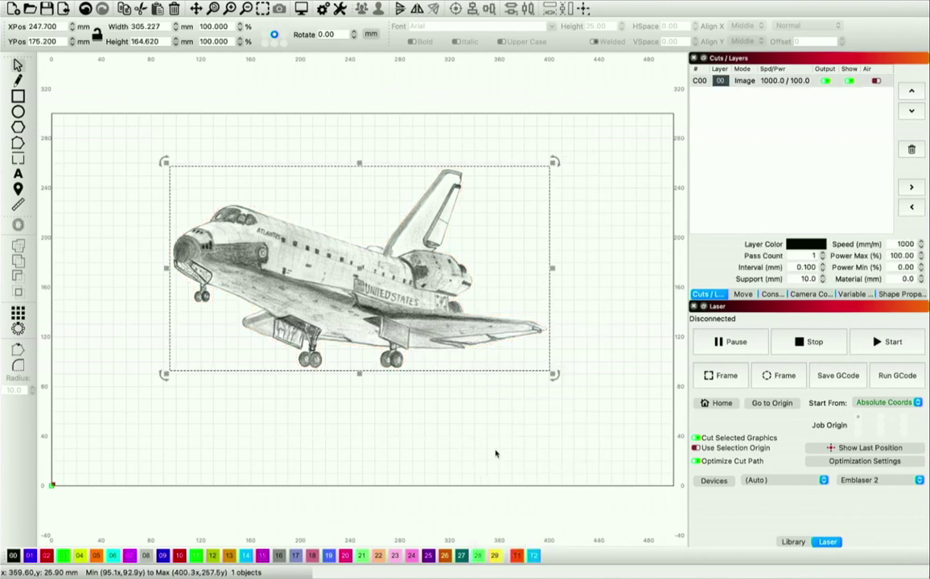
left_click(496, 454)
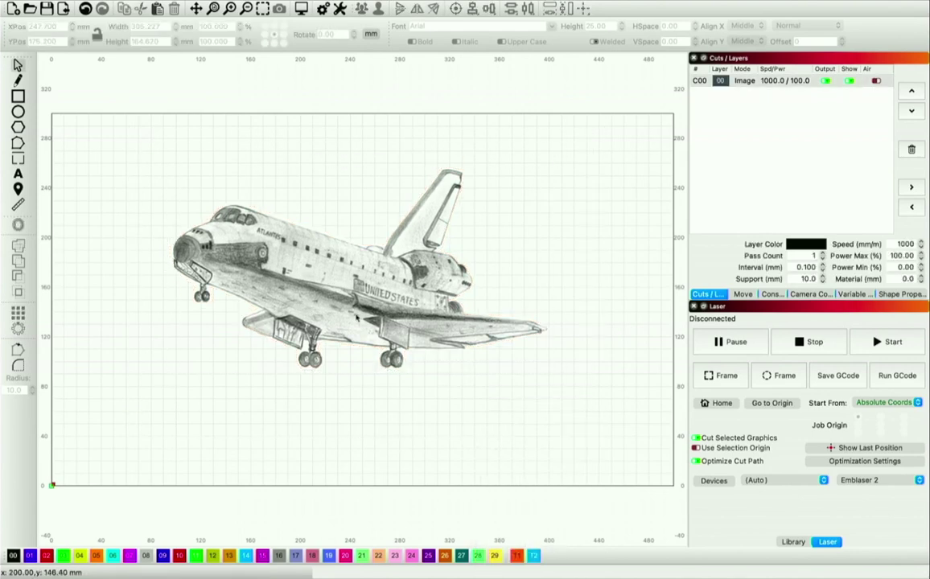
Step: Resize the shuttle image to 299 × 161.3 mm and reposition it near X 255 mm
left_click_drag(356, 318, 331, 321)
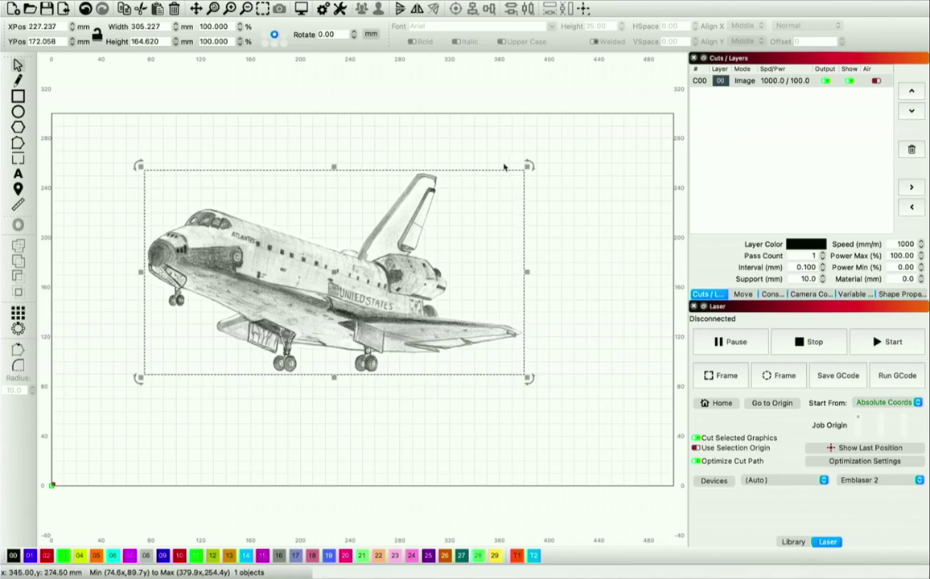
left_click_drag(528, 166, 518, 190)
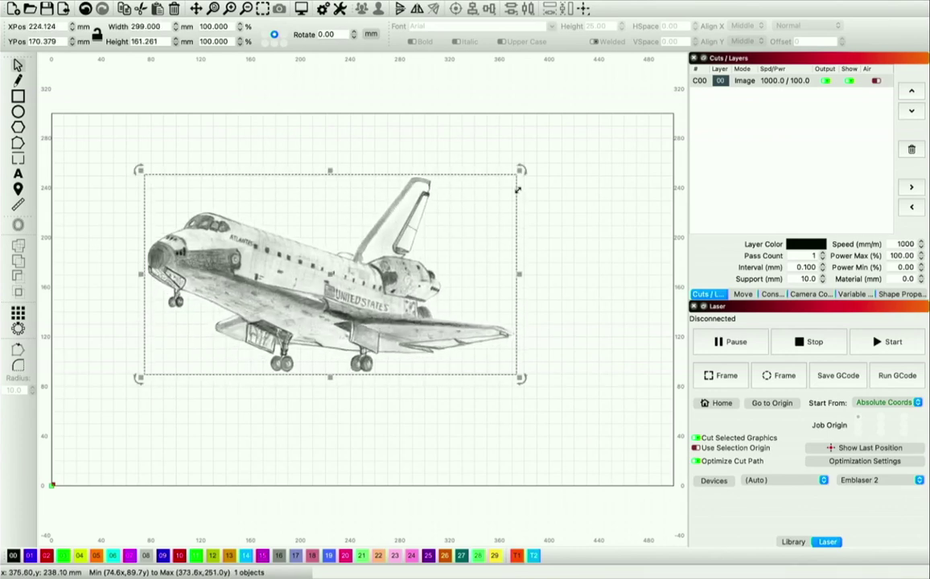
left_click_drag(515, 338, 551, 337)
left_click(563, 456)
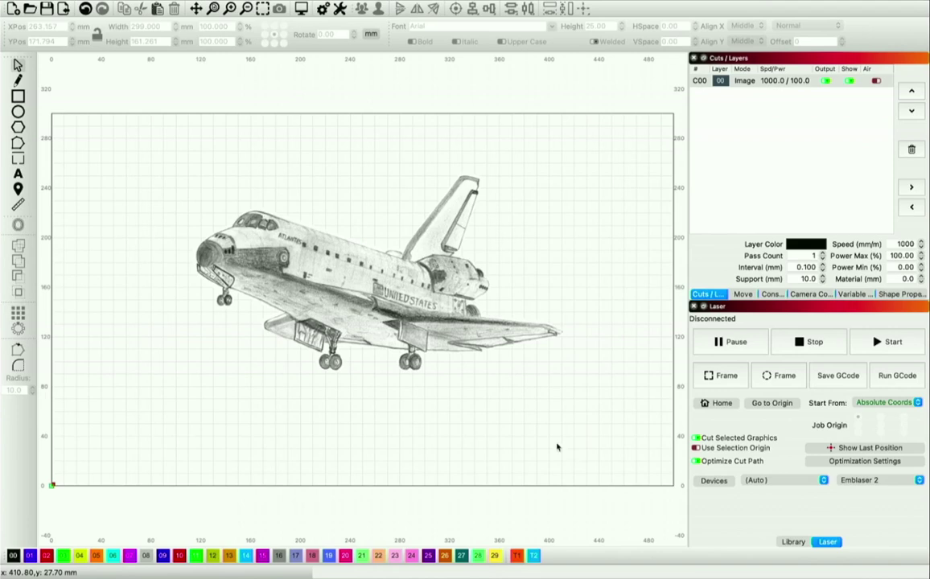
left_click_drag(379, 376, 369, 378)
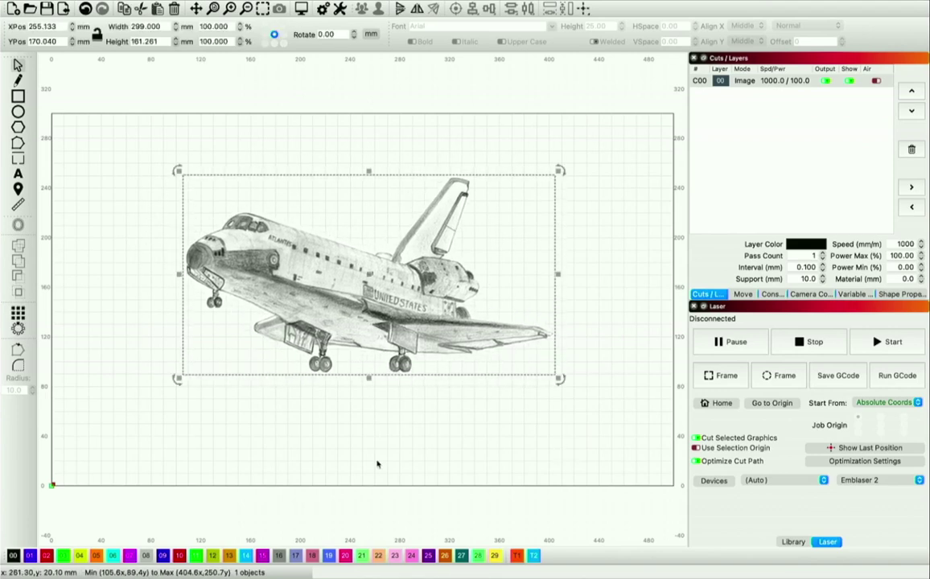
Step: In Adjust Image, set the shuttle's Image Mode to Grayscale and return Contrast to 0
right_click(338, 334)
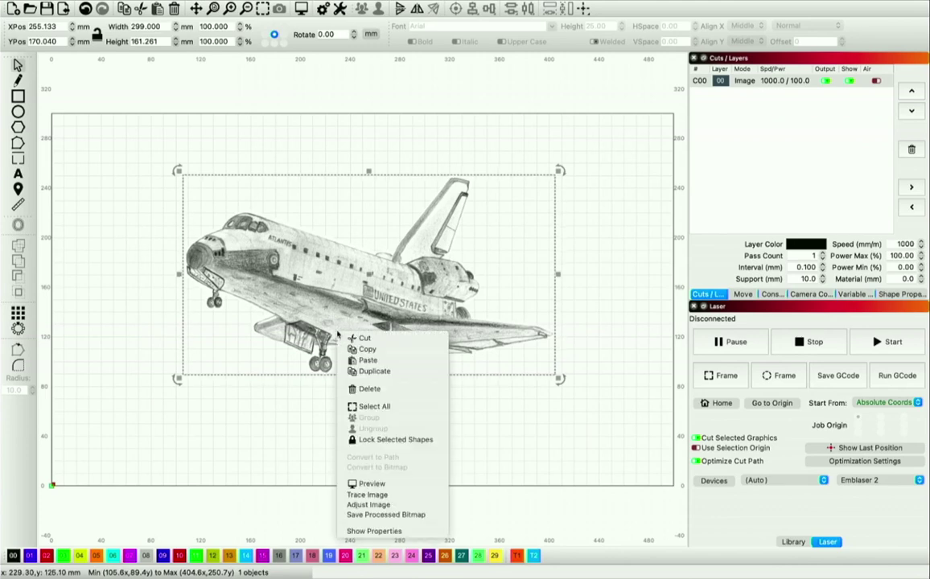
left_click(370, 504)
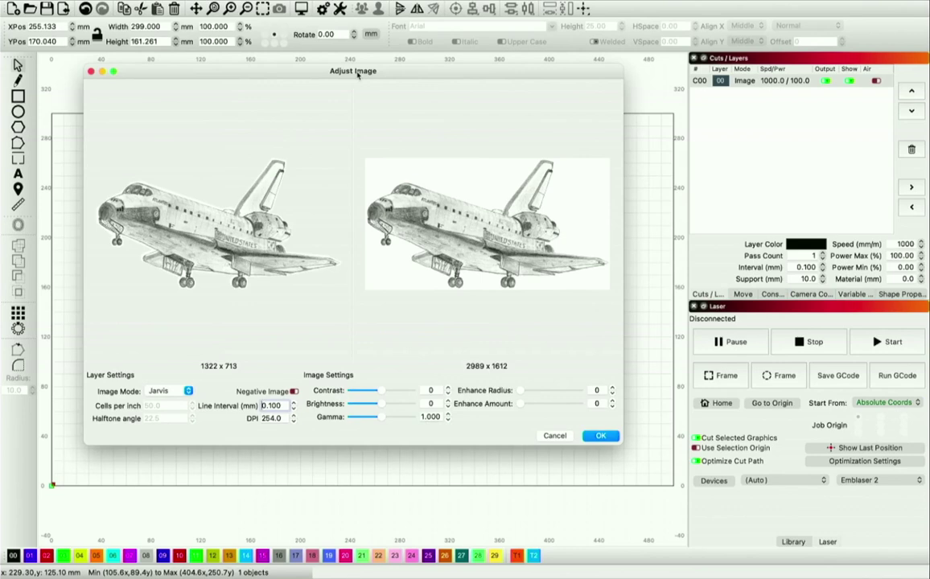
left_click(178, 391)
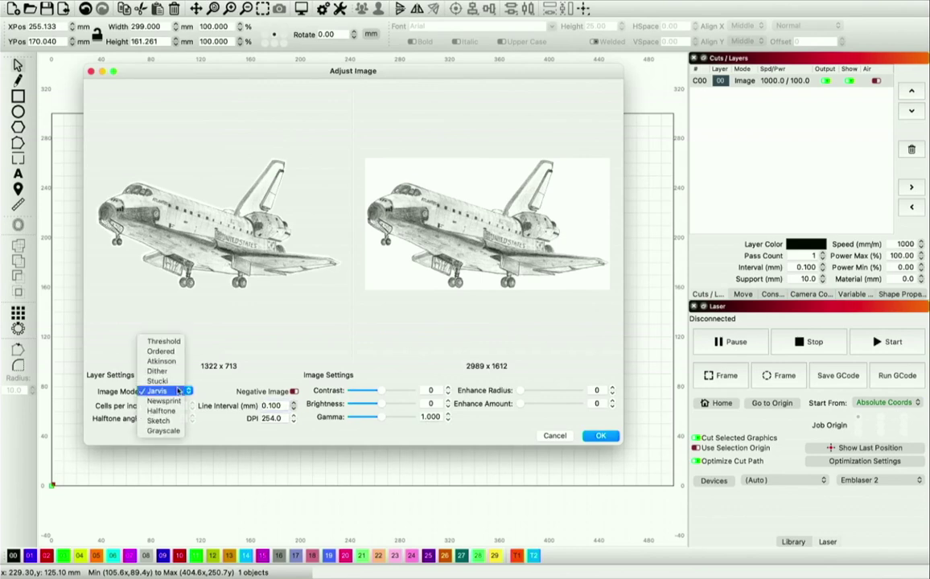
left_click(163, 431)
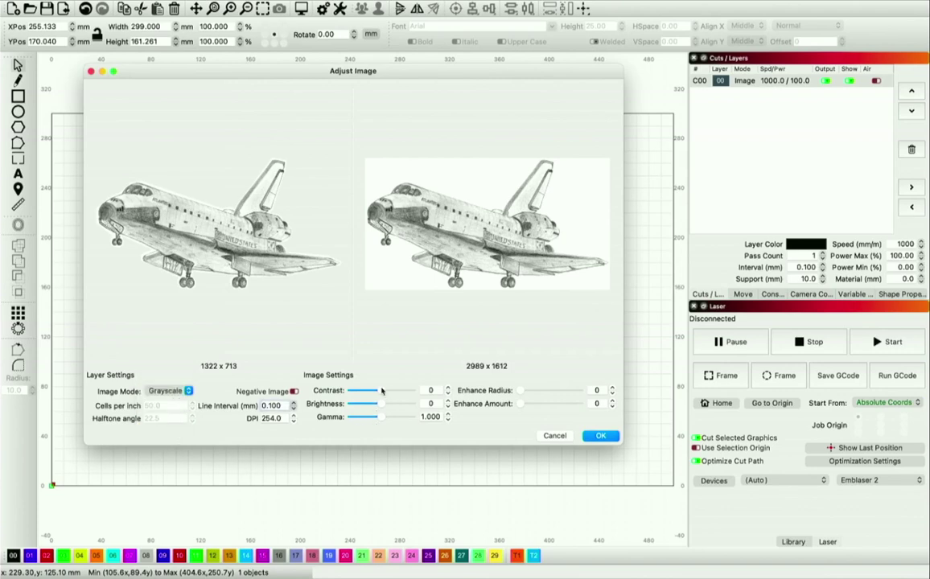
mouse_move(381, 391)
left_mouse_down()
mouse_move(393, 391)
mouse_move(371, 391)
left_mouse_up()
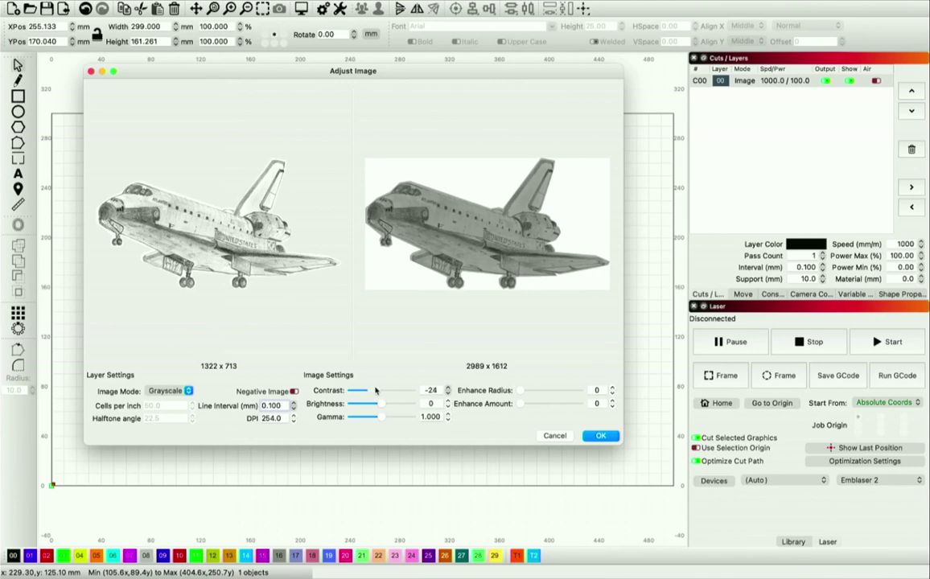
left_click_drag(375, 391, 384, 391)
left_click(448, 388)
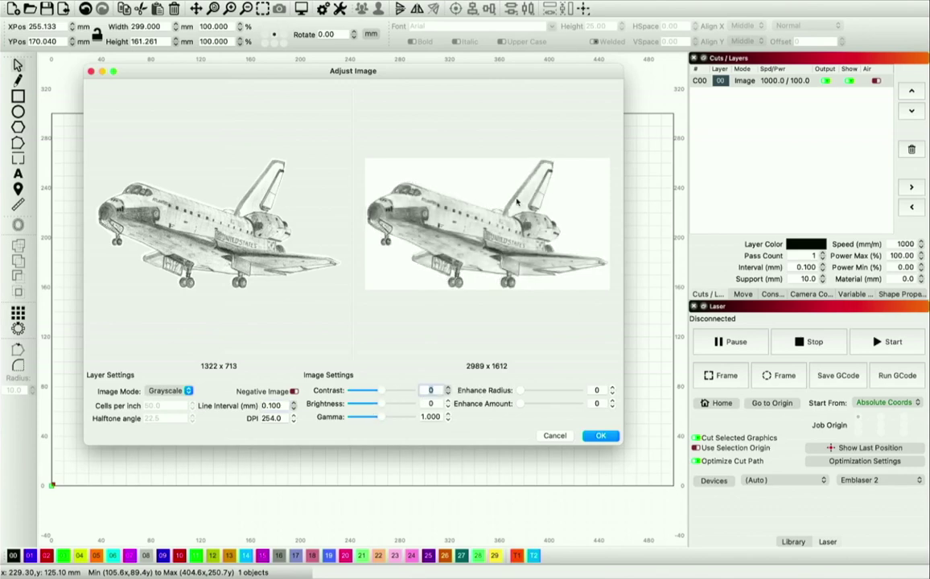
scroll(517, 202, "up", 5)
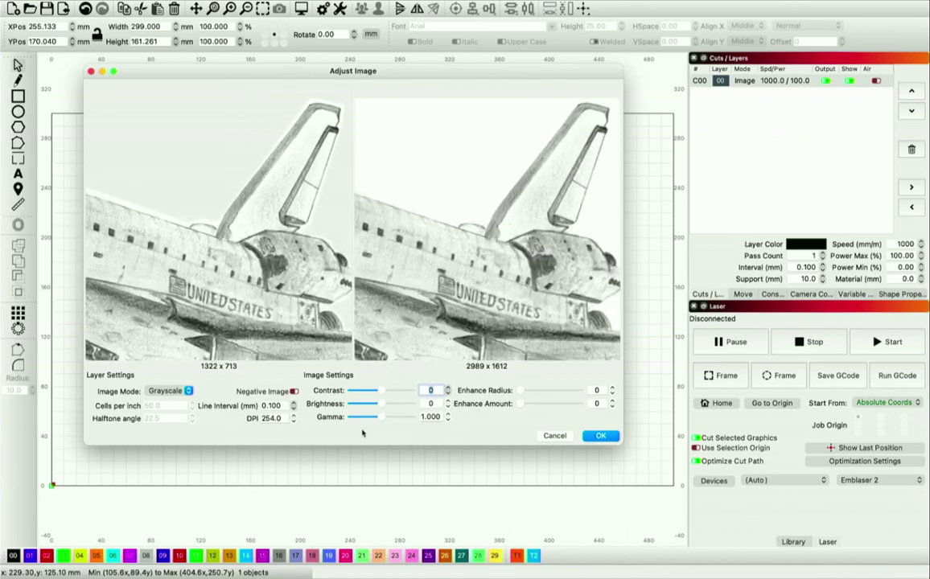
Step: Set the shuttle image brightness back to 0 and raise gamma to 1.300
left_click_drag(381, 408, 380, 406)
left_click_drag(383, 405, 383, 405)
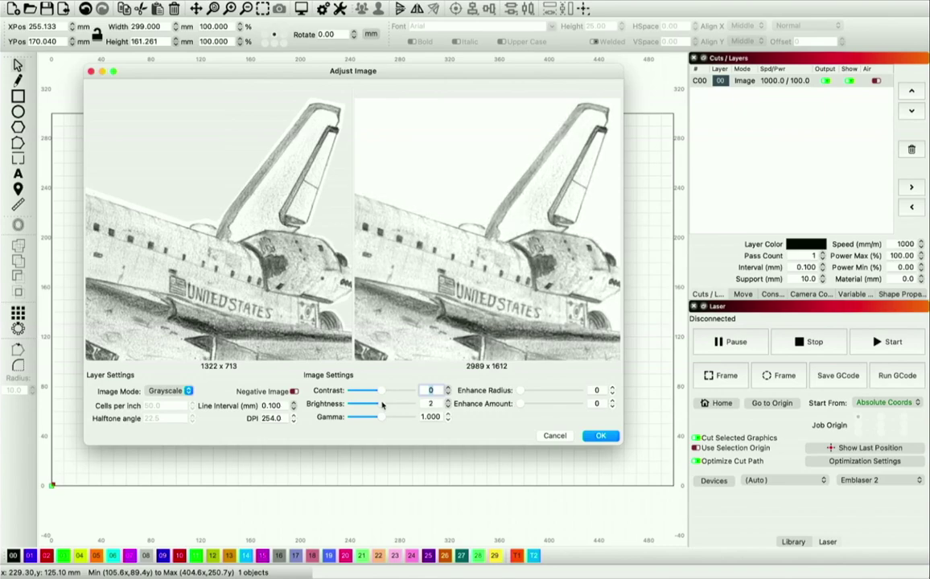
left_click(448, 406)
left_click(448, 415)
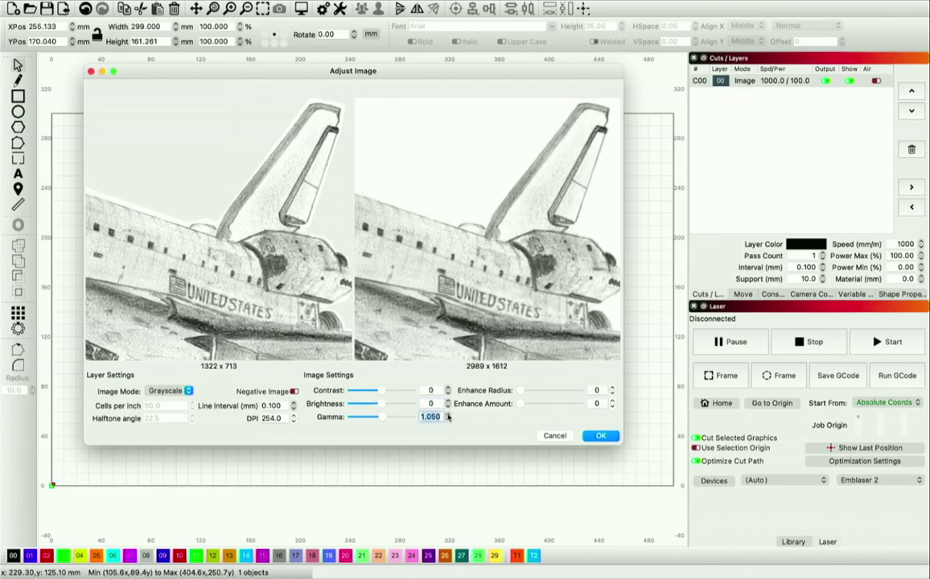
left_click(448, 416)
left_click(449, 415)
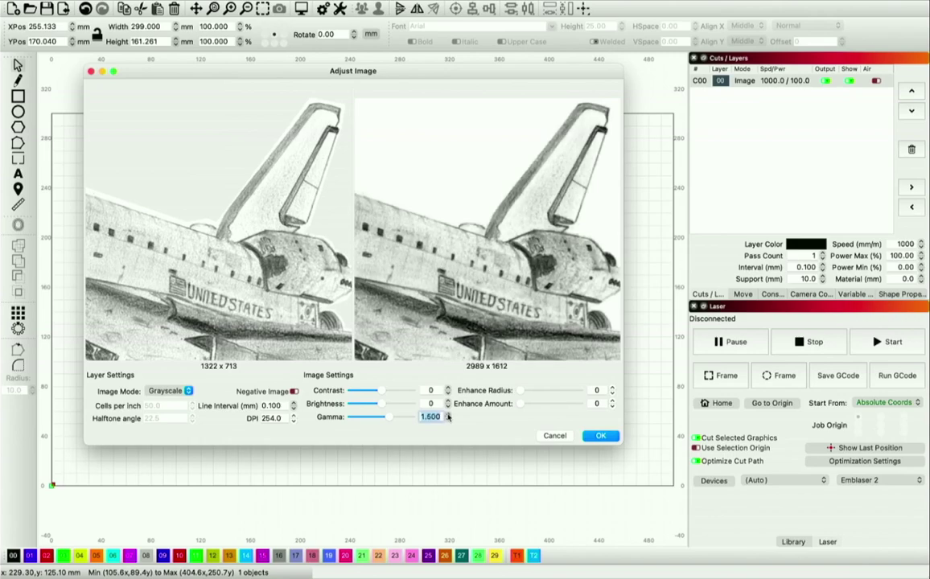
Step: Raise the DPI to 259 for a 0.098 mm interval, preview negative, and apply
scroll(447, 328, "down", 5)
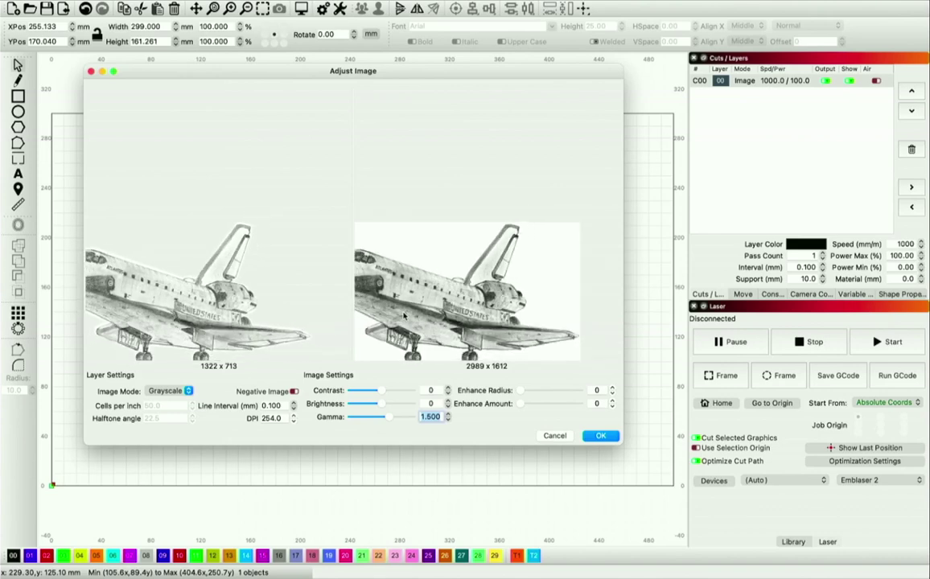
scroll(489, 272, "down", 5)
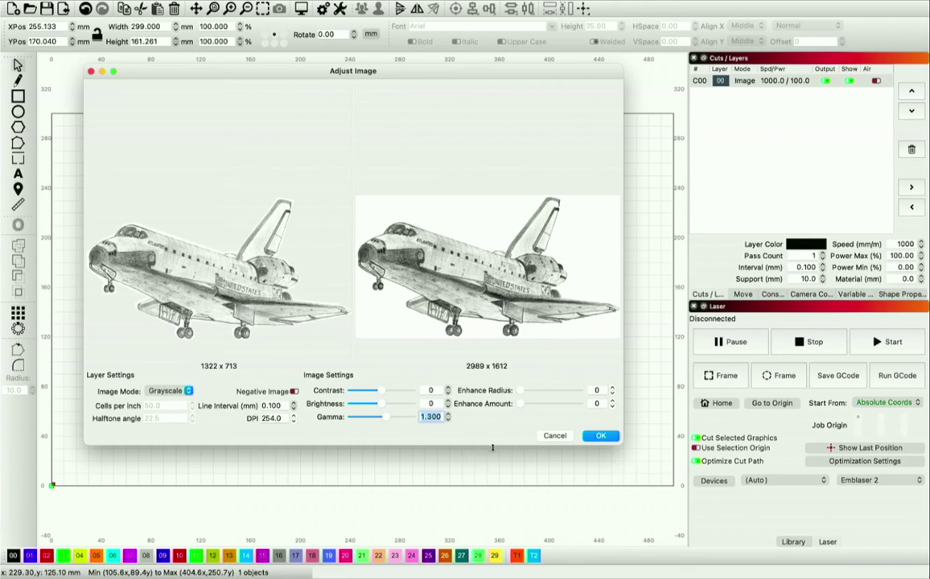
left_click(294, 415)
left_click(293, 416)
left_click(293, 415)
left_click(294, 415)
left_click(294, 415)
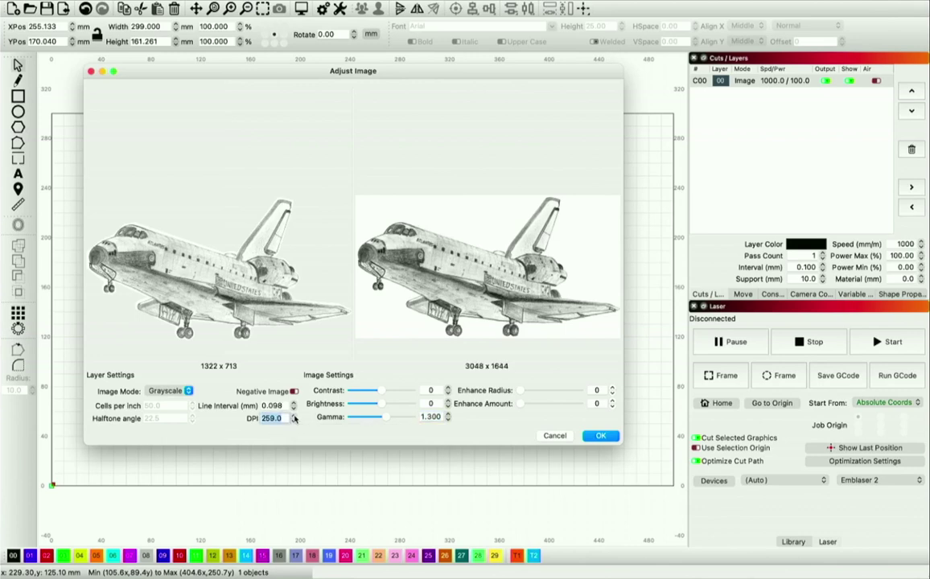
left_click(294, 392)
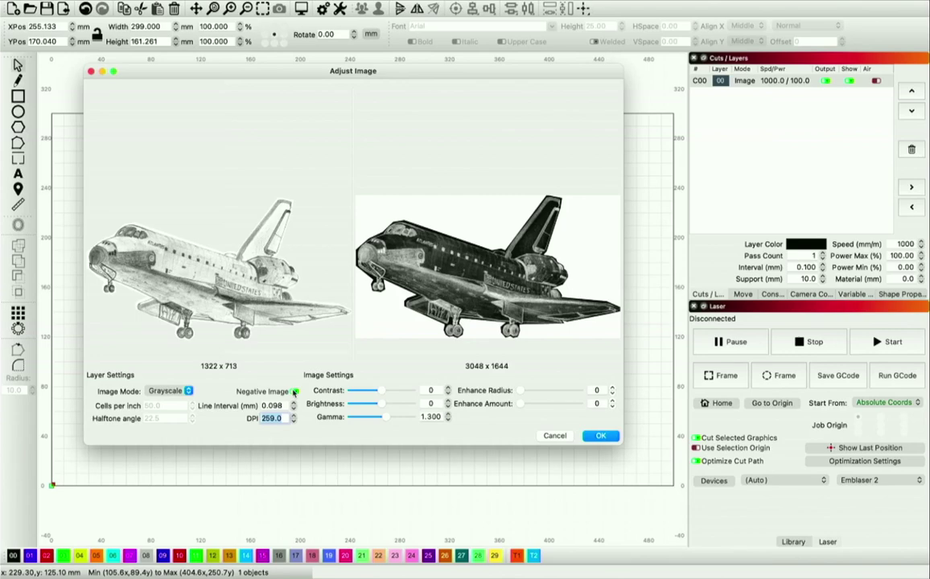
key("Return")
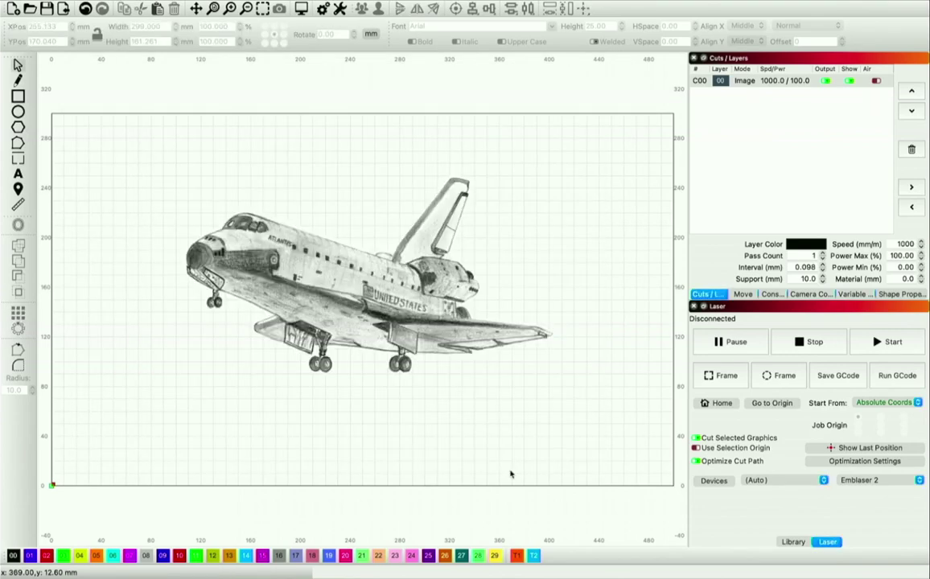
Step: Scale the shuttle image up to about 421 × 227 mm and move it left and up on the page
left_click(366, 324)
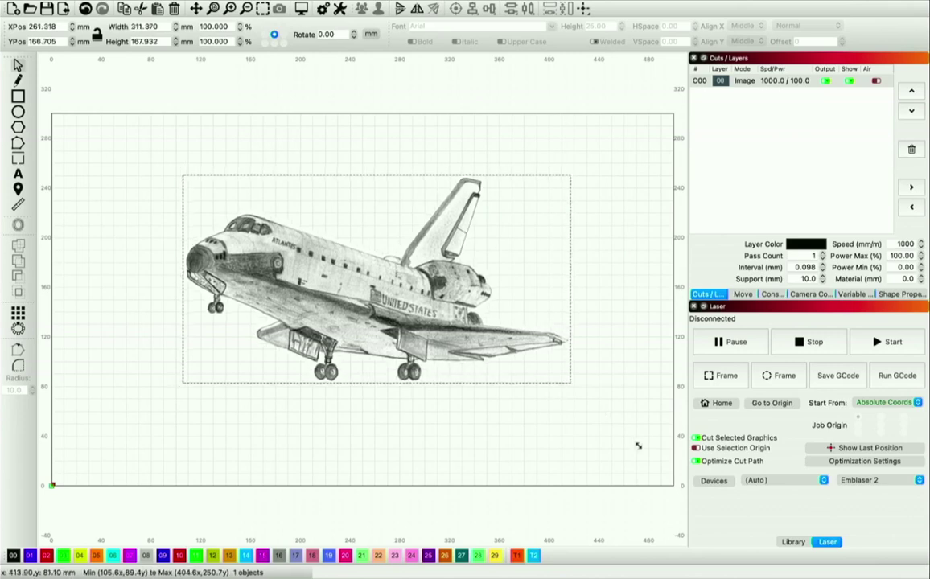
left_click_drag(638, 445, 692, 460)
left_click_drag(427, 340, 328, 313)
left_click(368, 466)
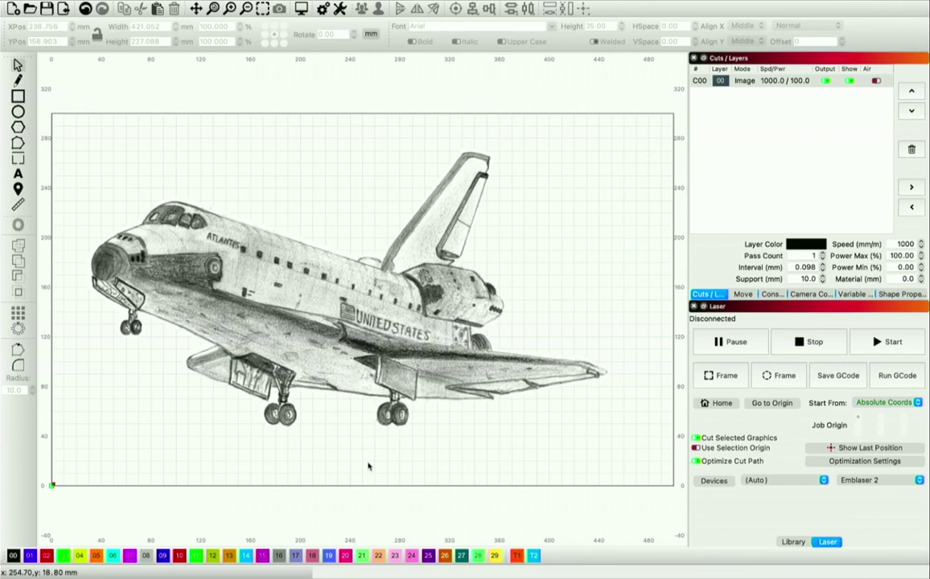